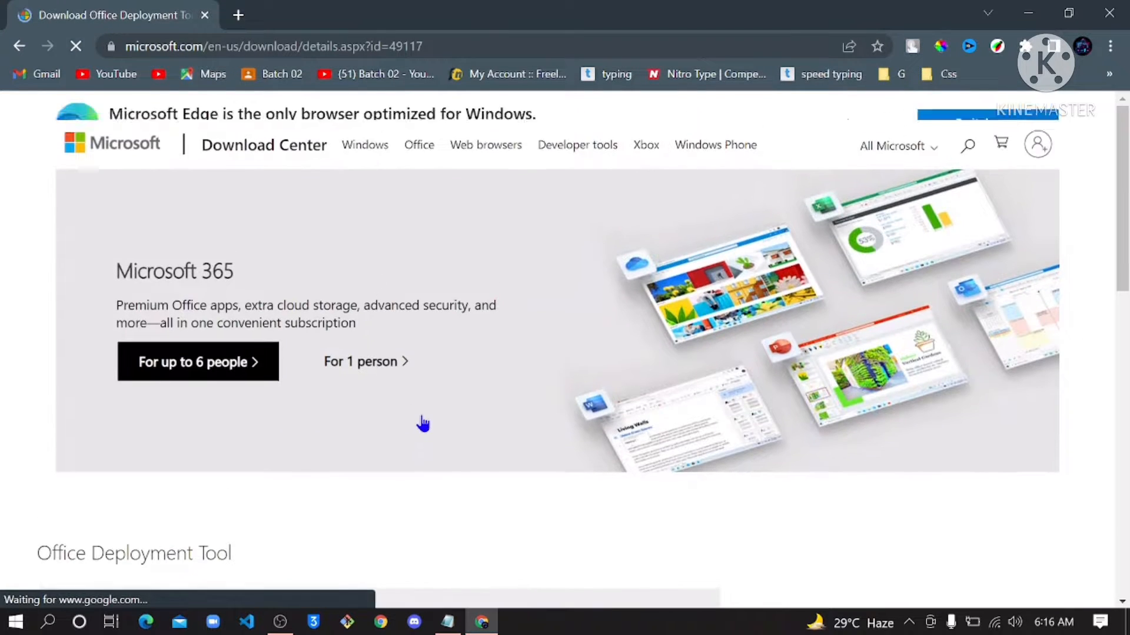
Step: Download the Office Deployment Tool in English from the Microsoft Download Center page
scroll(422, 424, down, 7)
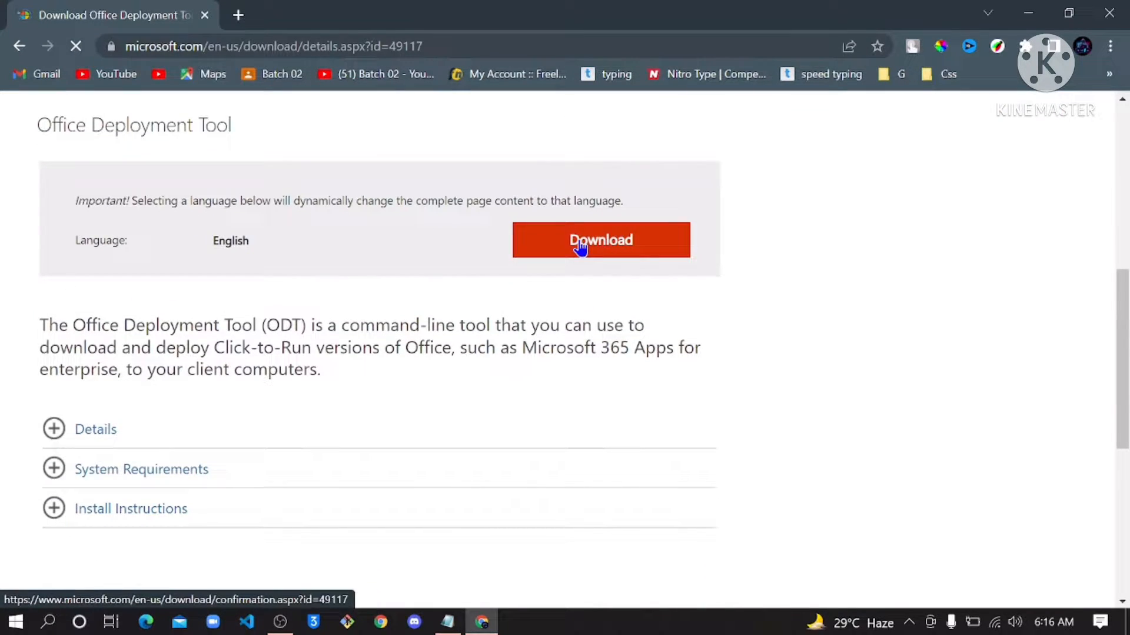
click(581, 246)
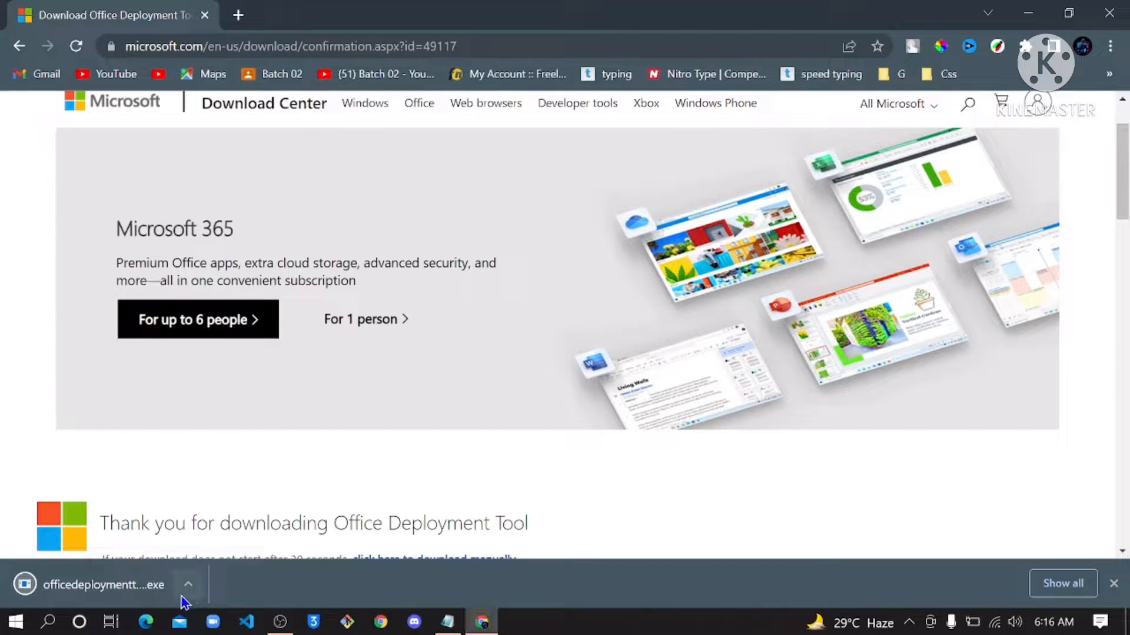
Step: Run the downloaded Office Deployment Tool file and accept the Microsoft Software License Terms to continue
click(135, 596)
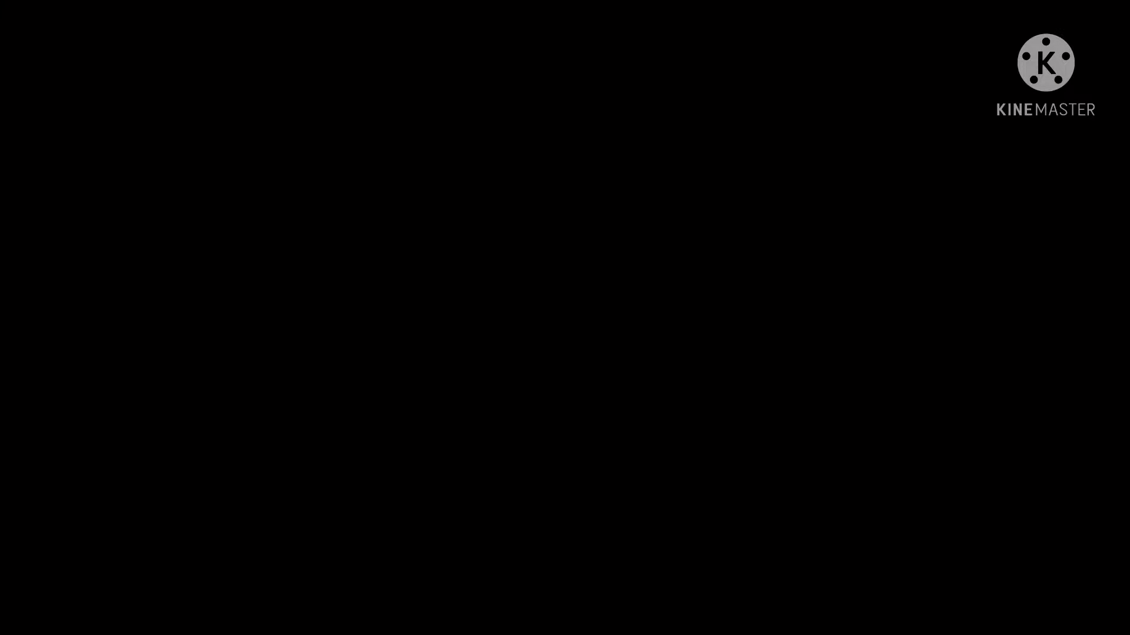
click(246, 486)
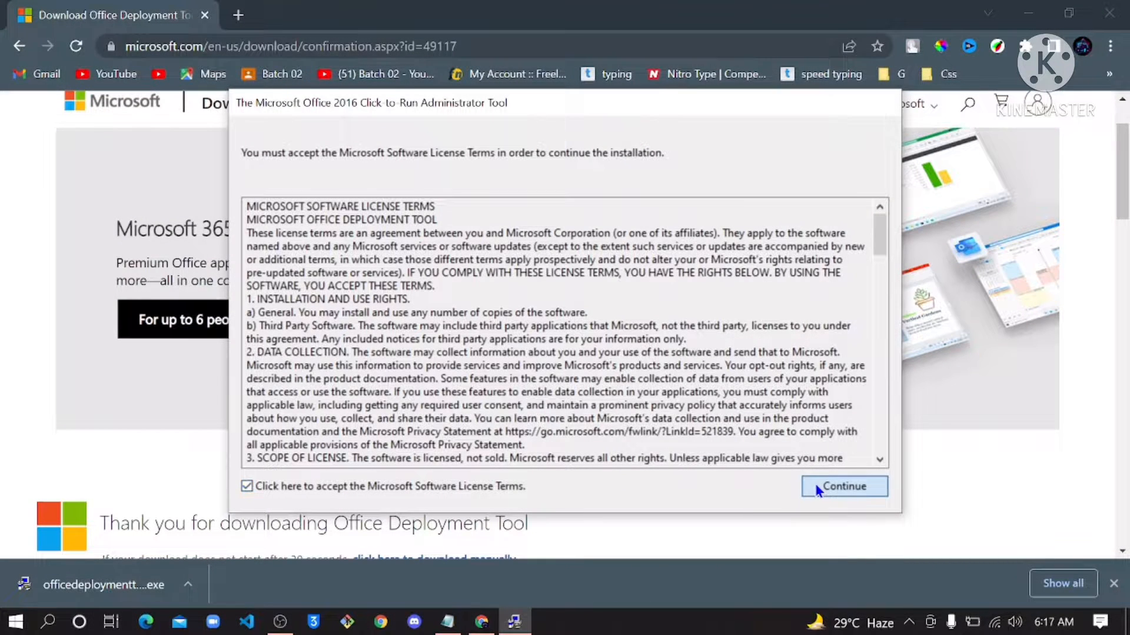
click(815, 482)
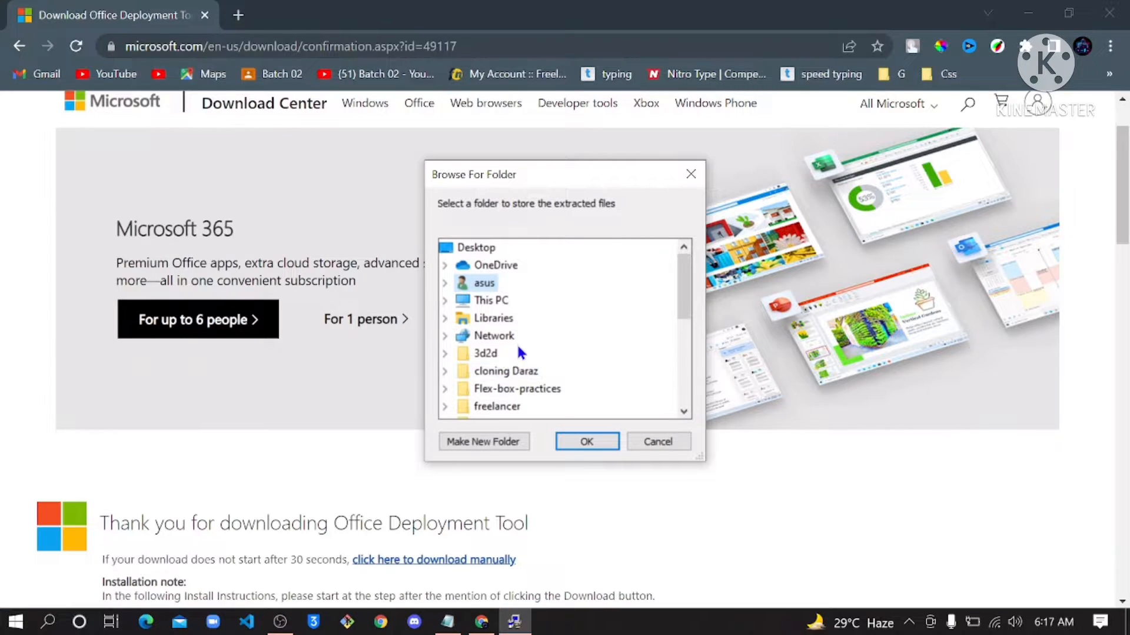
Step: Extract the deployment tool files into a new folder named msSoft on Local Disk (C:)
click(506, 301)
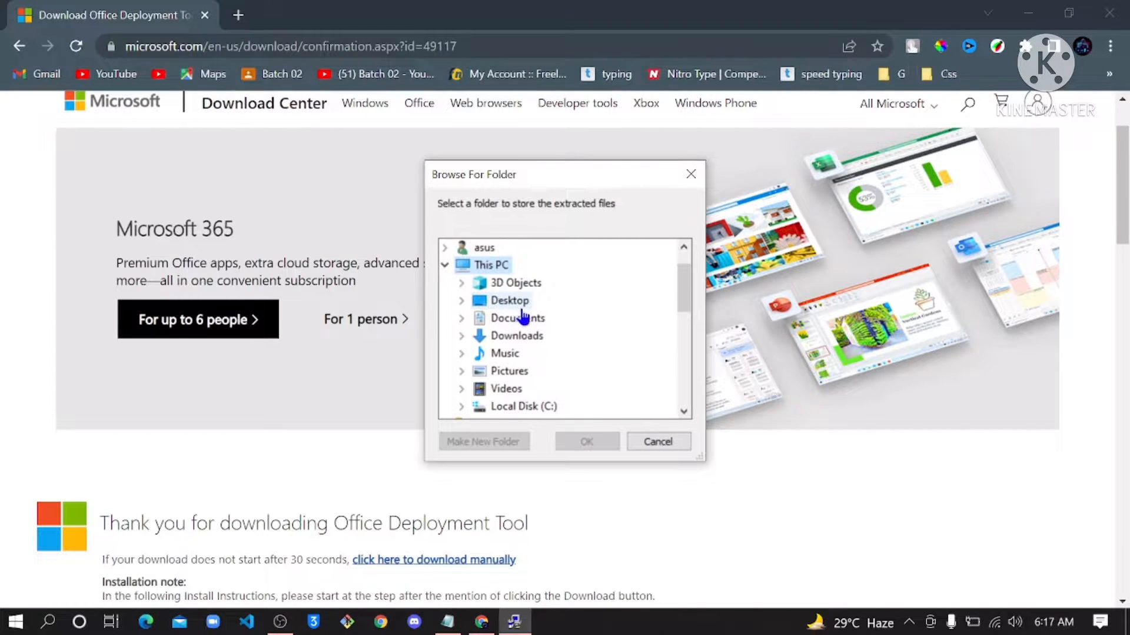
scroll(523, 317, down, 1)
double_click(513, 354)
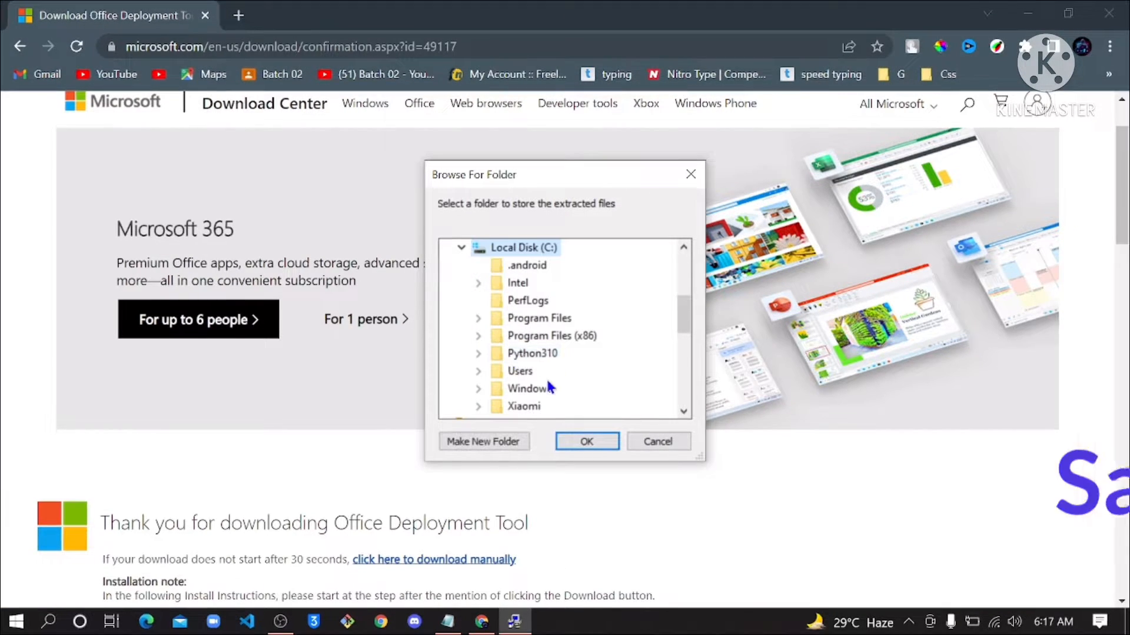
click(465, 438)
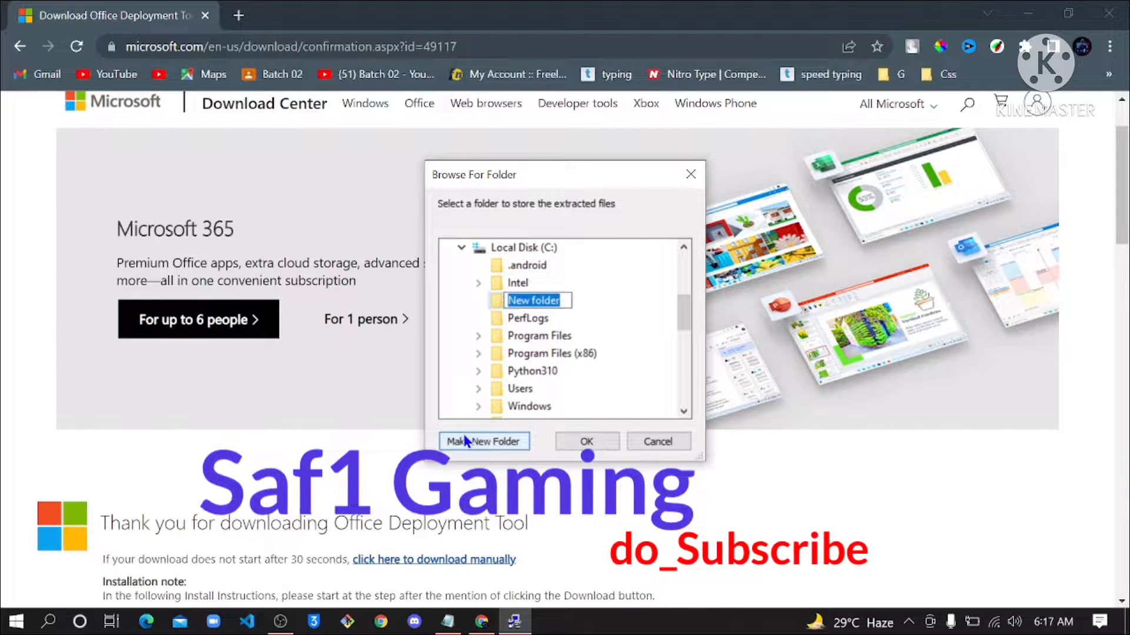
text(ms)
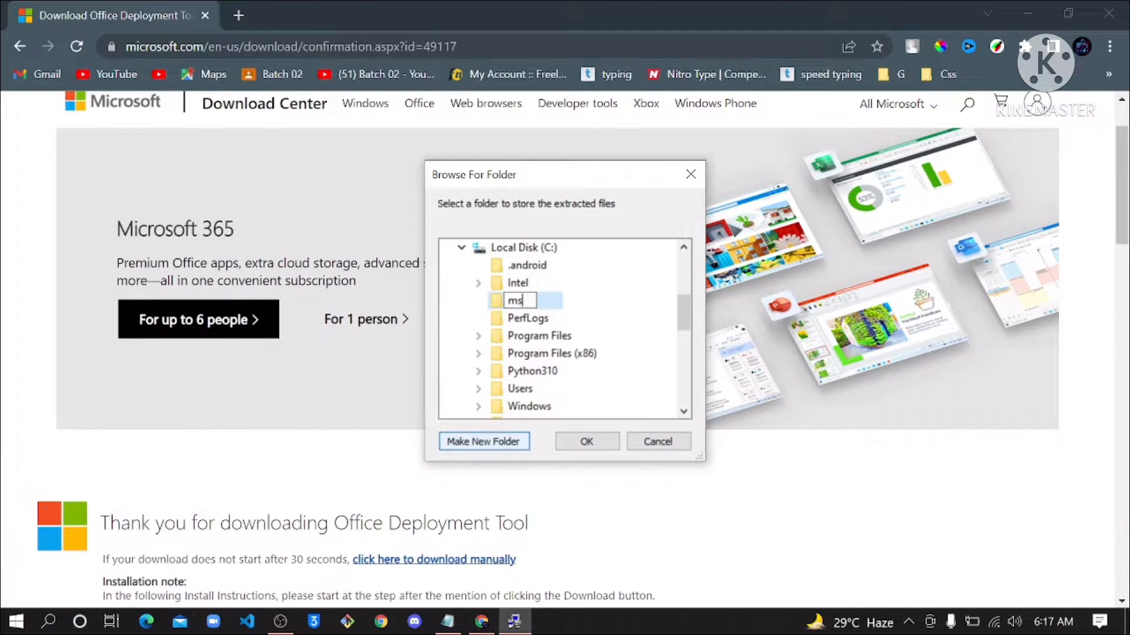
text(Soft)
key(Return)
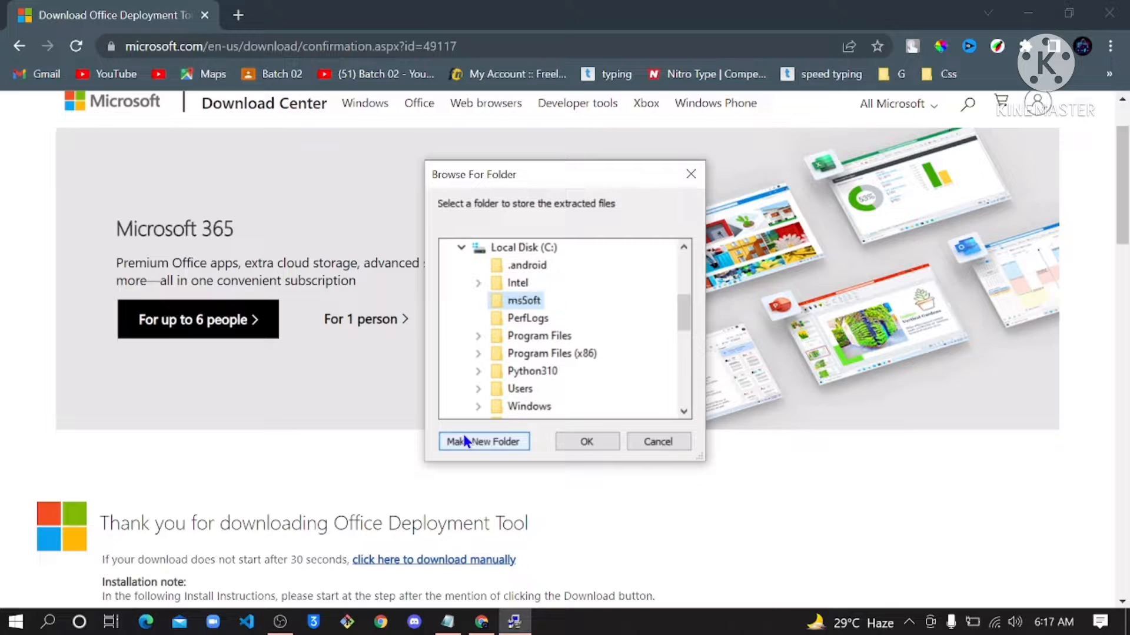
click(609, 440)
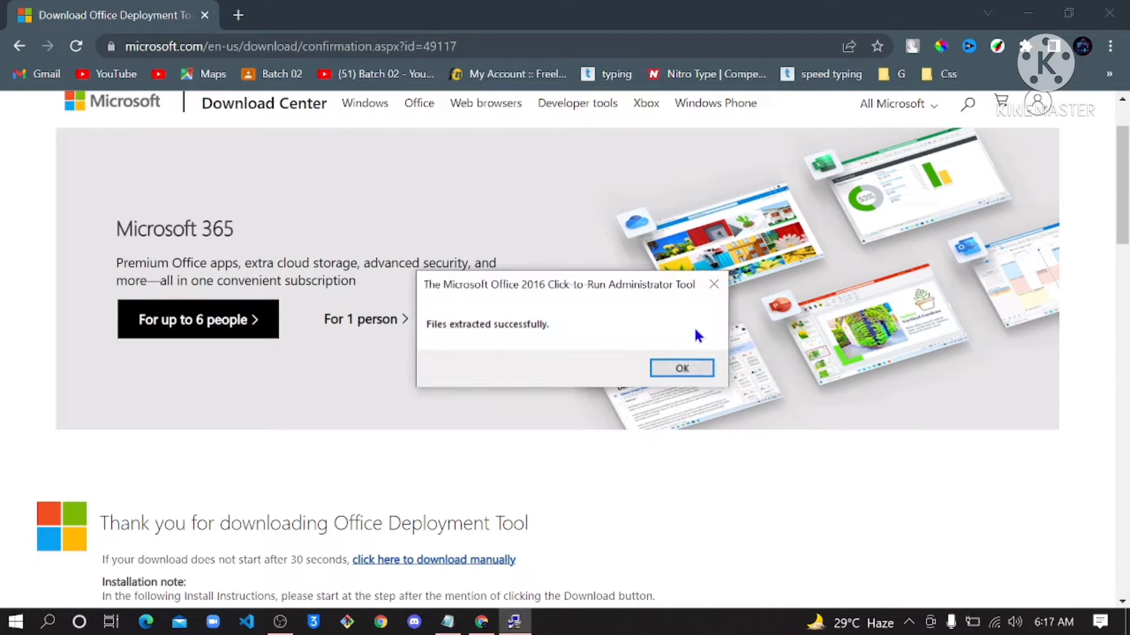
click(693, 369)
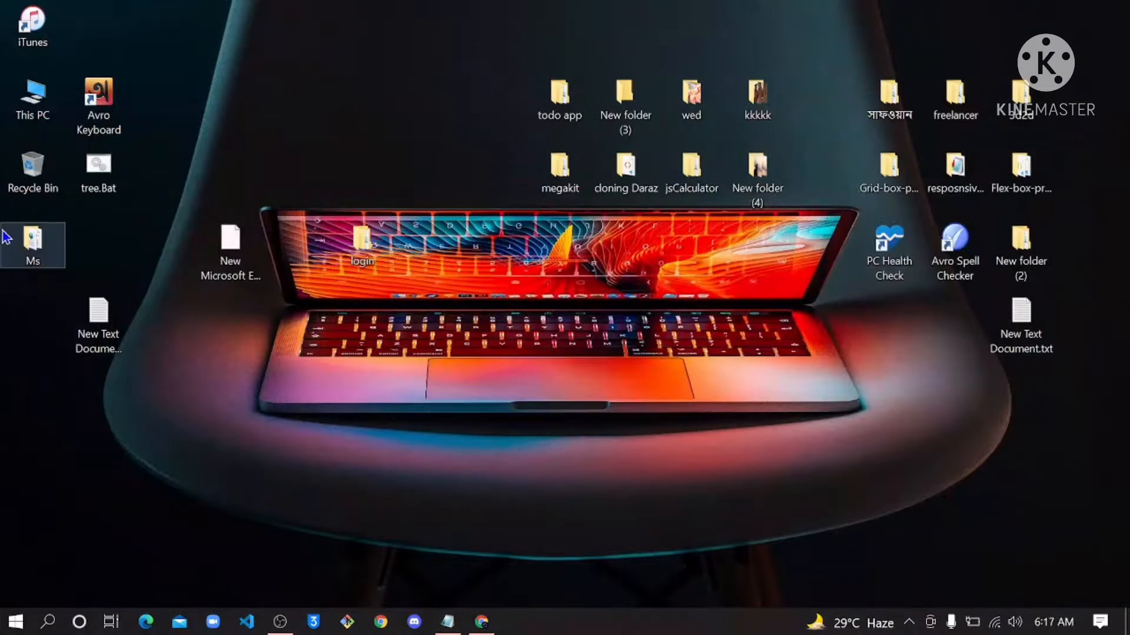
Step: Delete the four configuration XML files from the msSoft folder on Local Disk (C:), keeping setup.exe, and close the folder
double_click(34, 100)
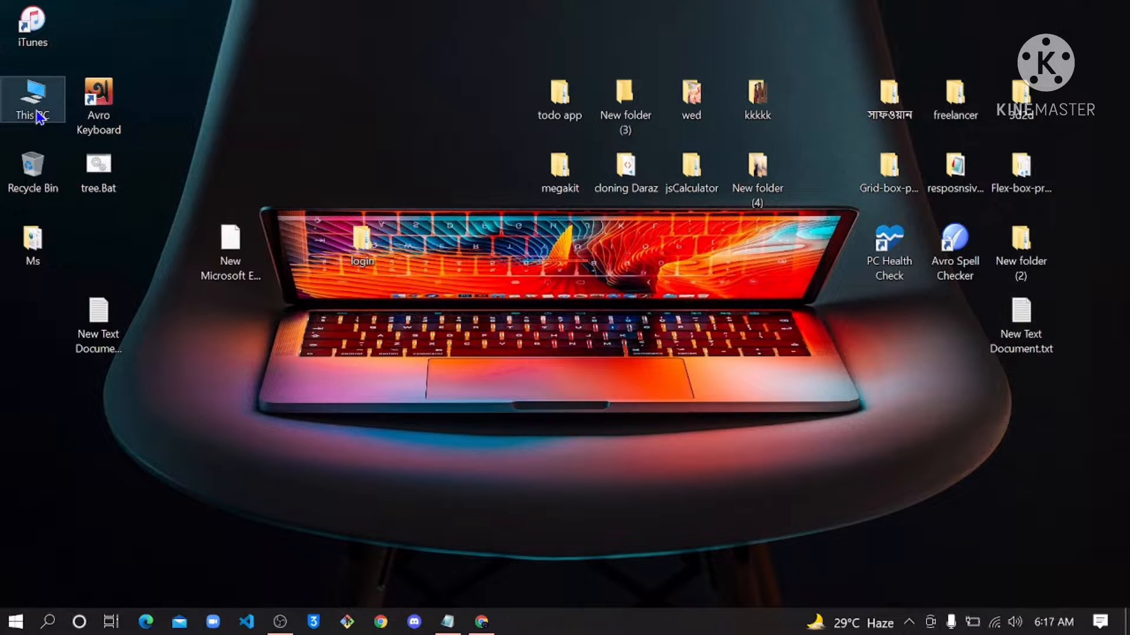
click(214, 233)
double_click(213, 233)
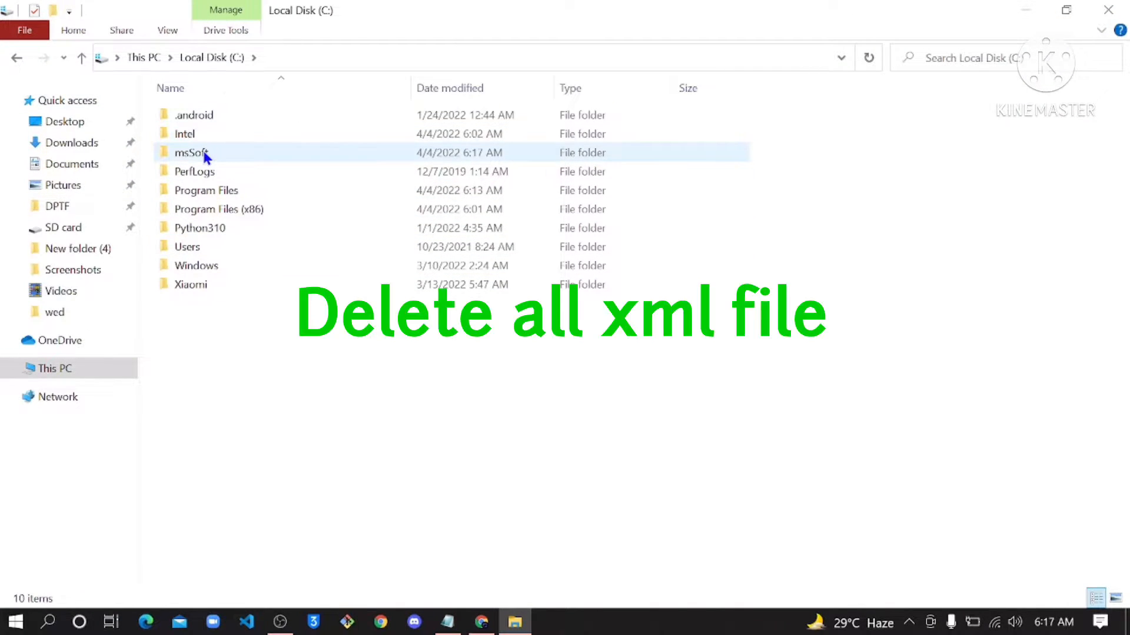
double_click(206, 152)
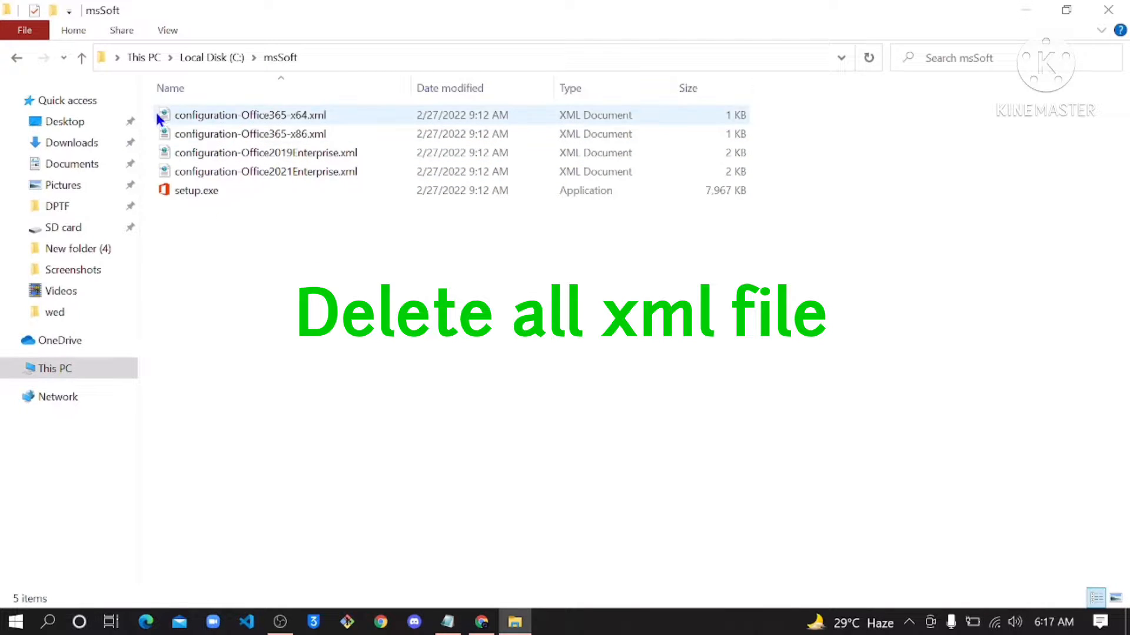
drag(156, 106, 232, 169)
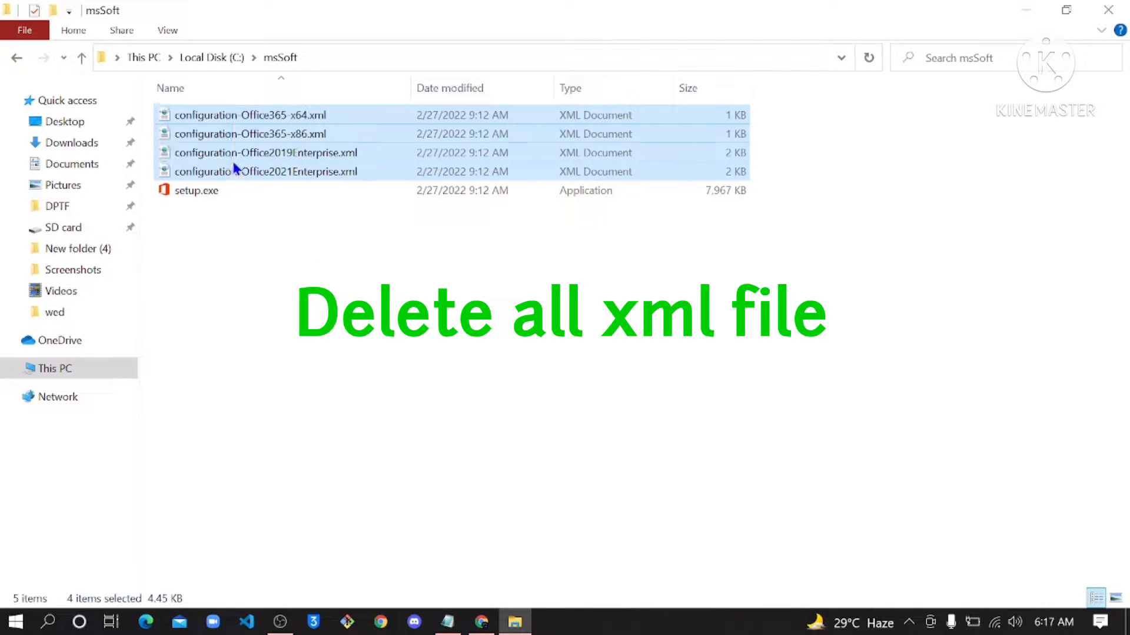
right_click(233, 163)
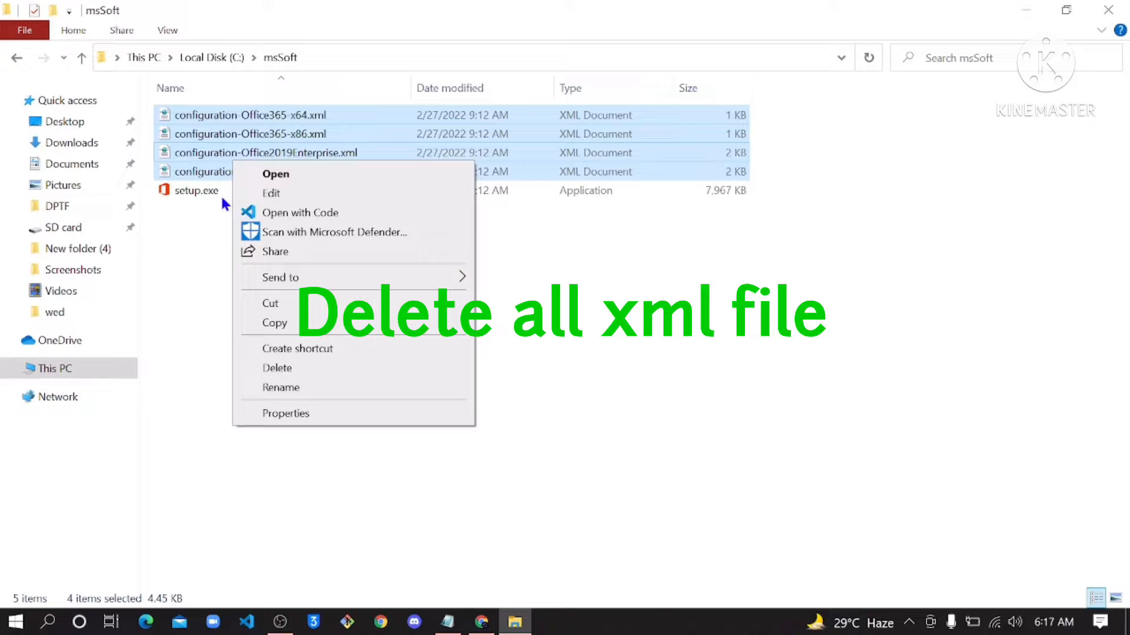
click(278, 367)
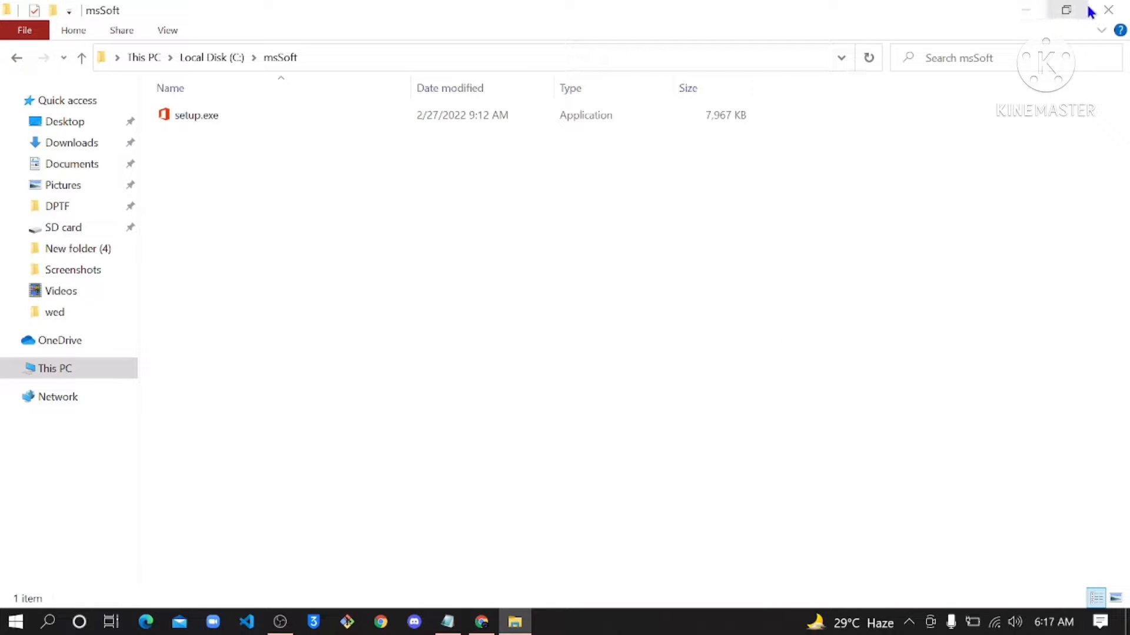
click(1106, 9)
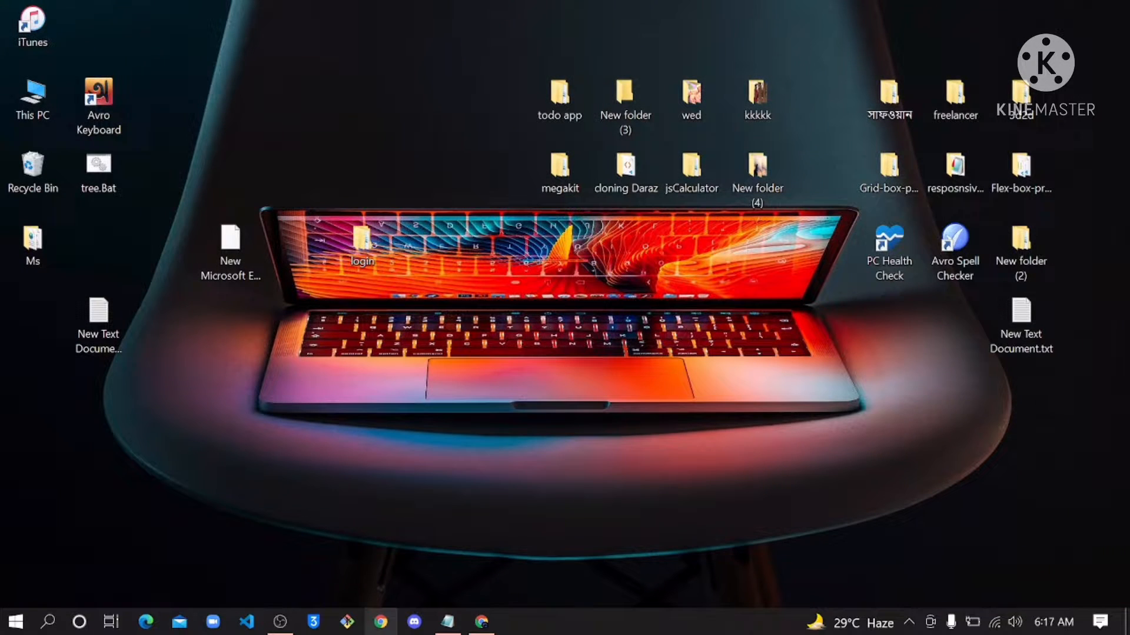
Step: Switch to Chrome, open config.office.com in a new tab and create a new configuration without signing in
click(481, 622)
click(238, 15)
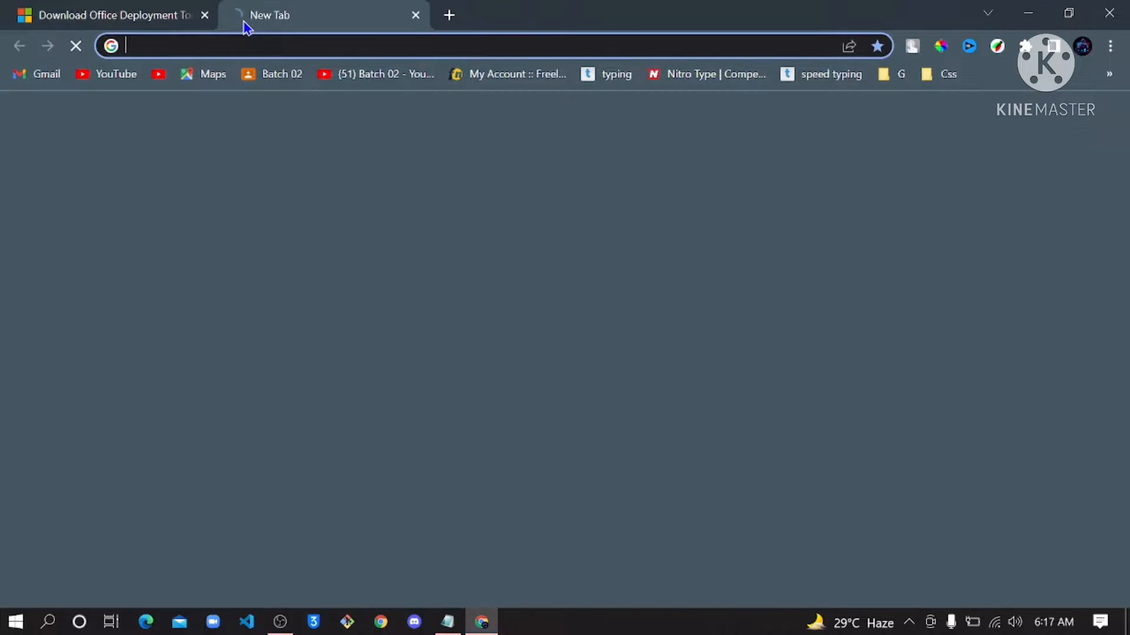
text(con)
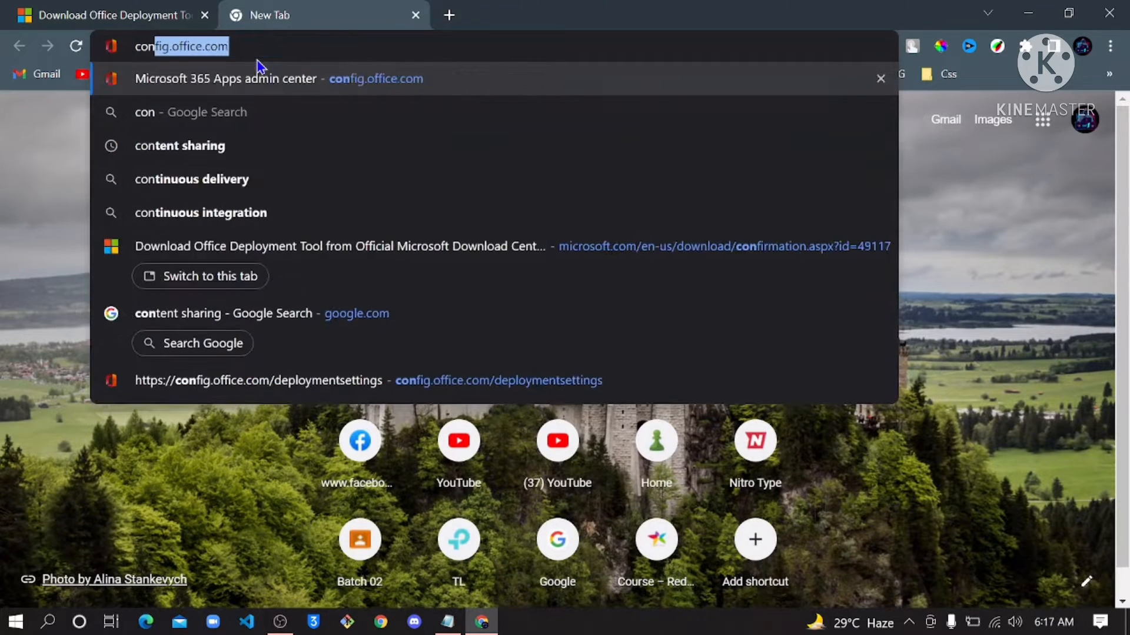
key(Return)
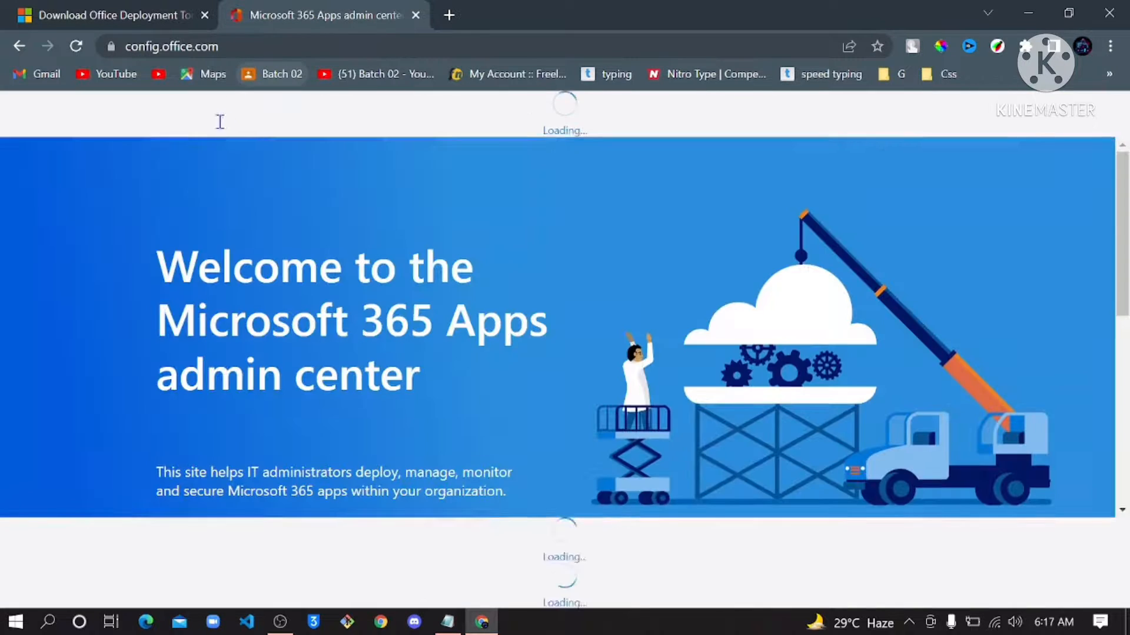
scroll(506, 502, down, 5)
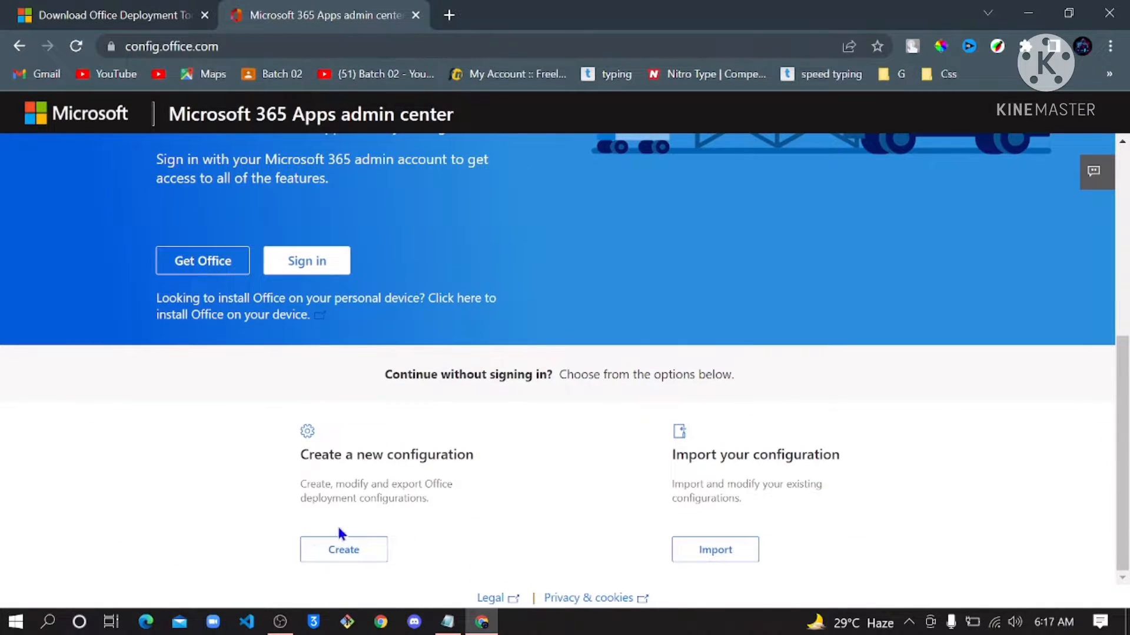
click(364, 549)
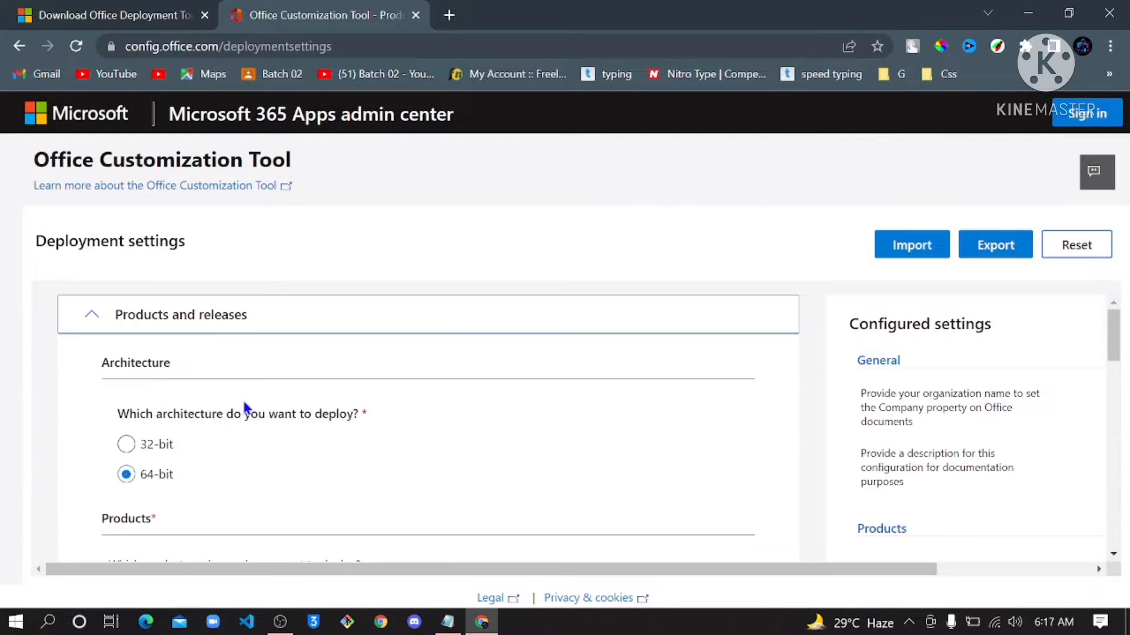
Step: Choose Office LTSC Professional Plus 2021 - Volume License as the Office suite to deploy
scroll(244, 407, down, 4)
click(279, 386)
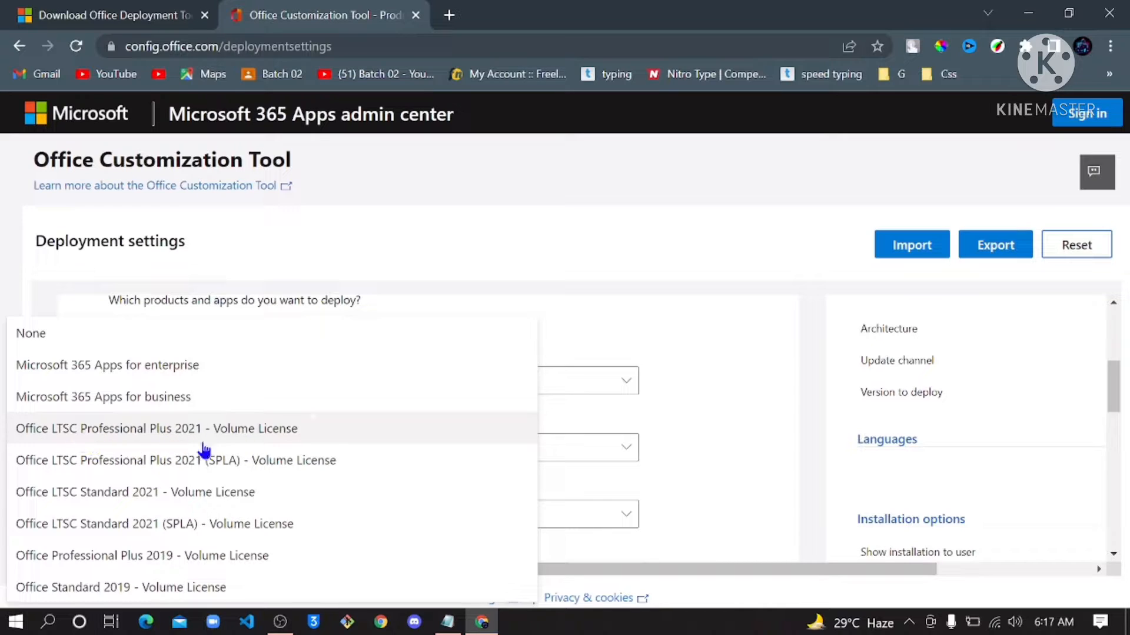
click(188, 434)
scroll(275, 442, down, 2)
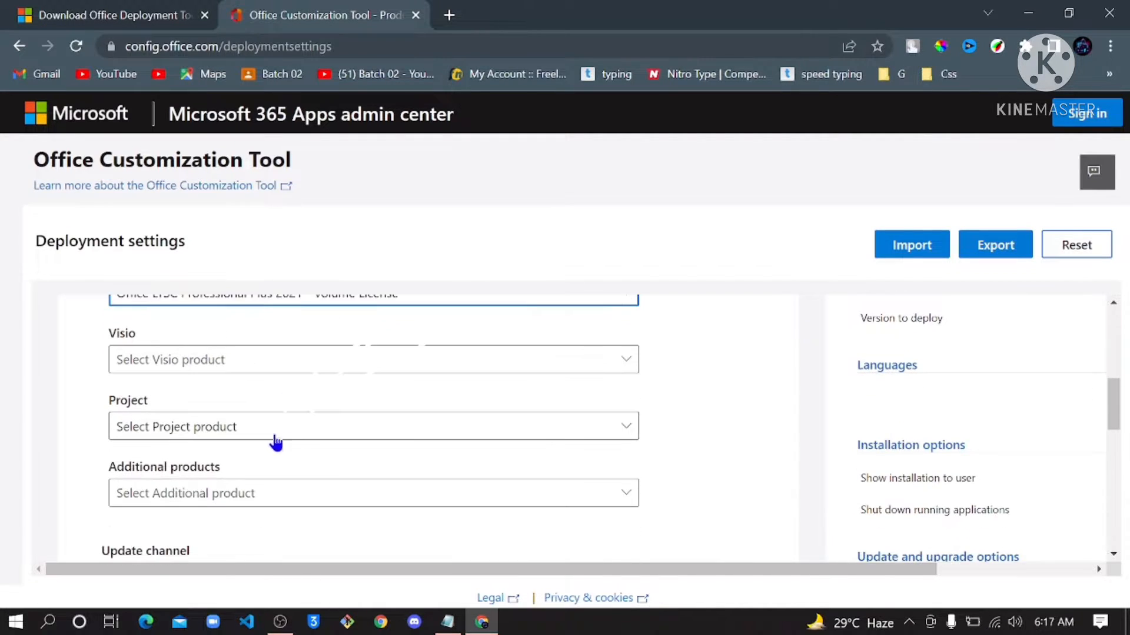
click(246, 367)
scroll(246, 368, up, 2)
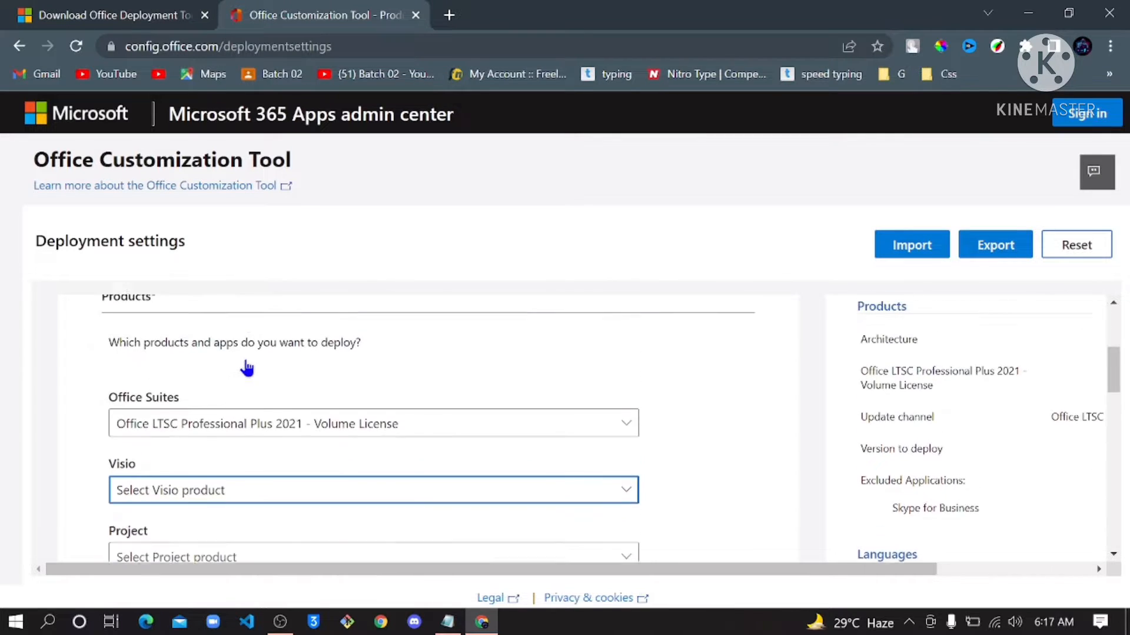
scroll(247, 368, down, 2)
scroll(246, 368, up, 1)
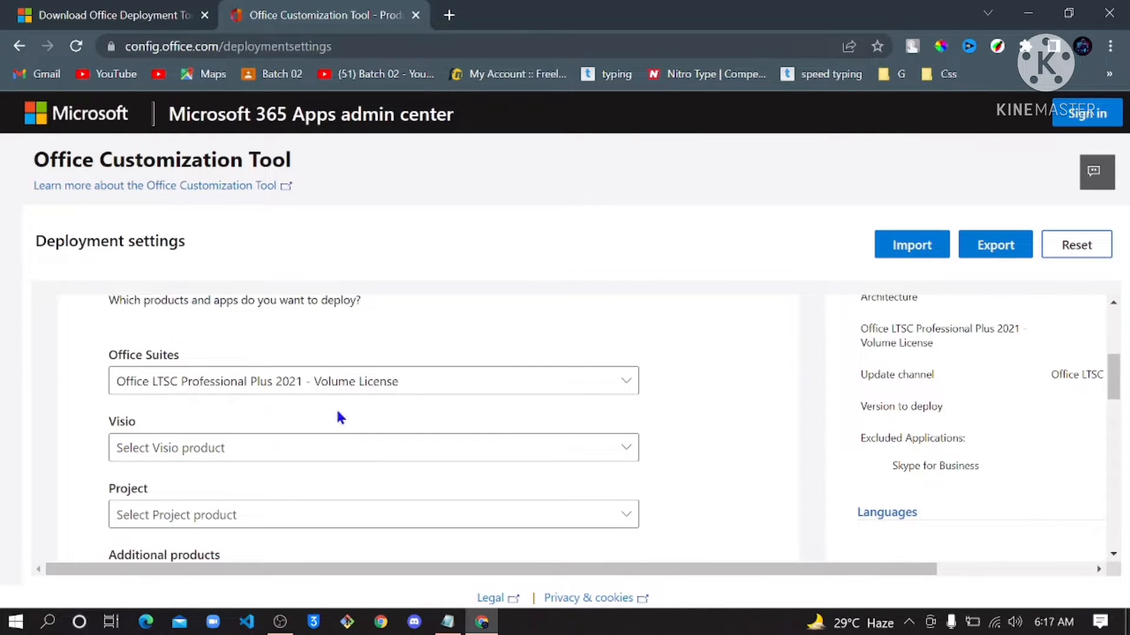
Step: Exclude OneNote, Teams, OneDrive Desktop, Outlook and Publisher from the apps being deployed
scroll(338, 416, down, 5)
scroll(238, 455, down, 2)
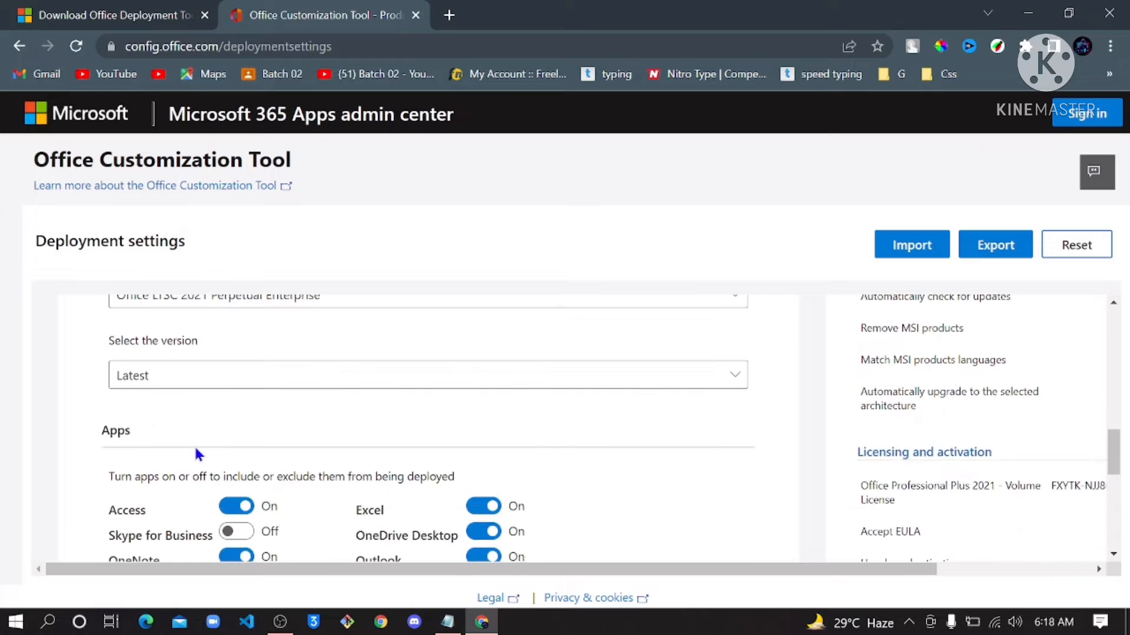
scroll(253, 397, down, 2)
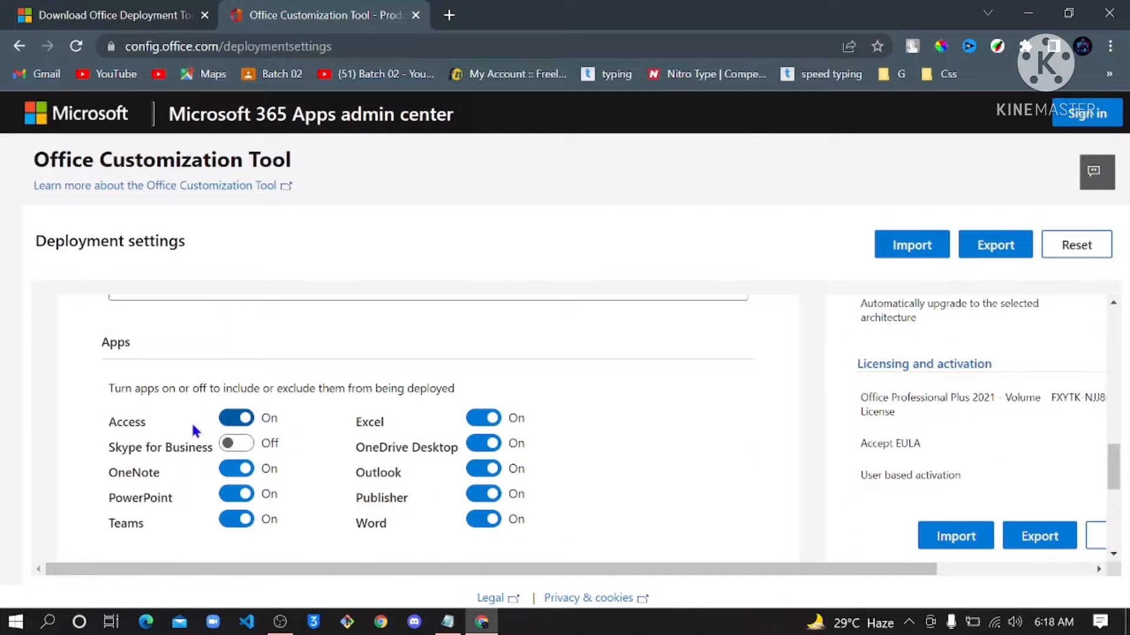
click(237, 469)
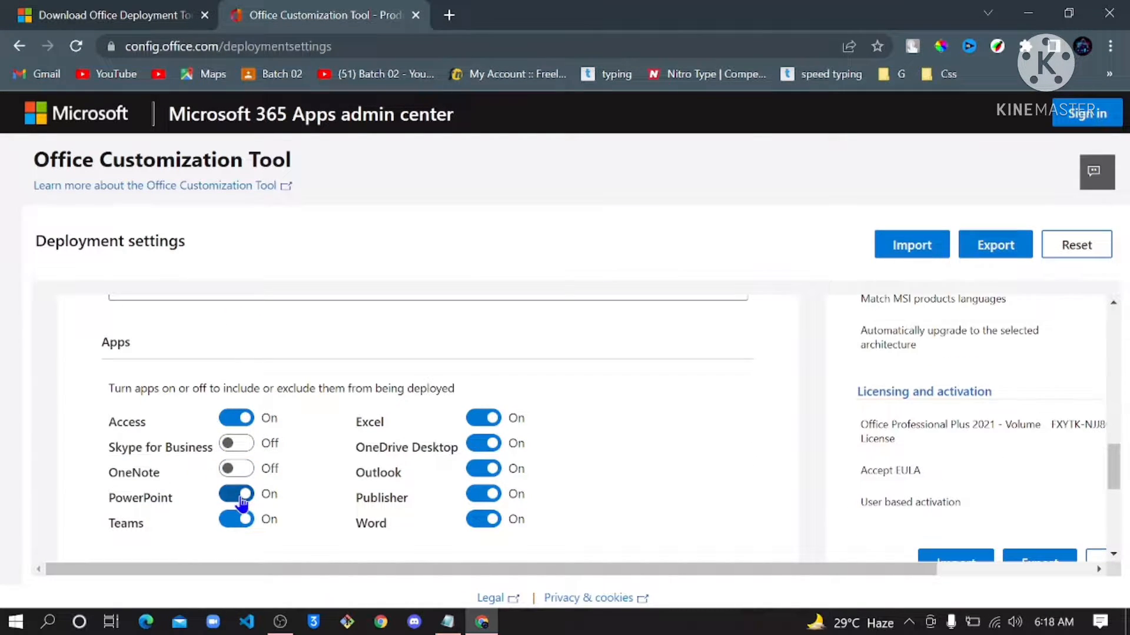
click(245, 522)
click(489, 445)
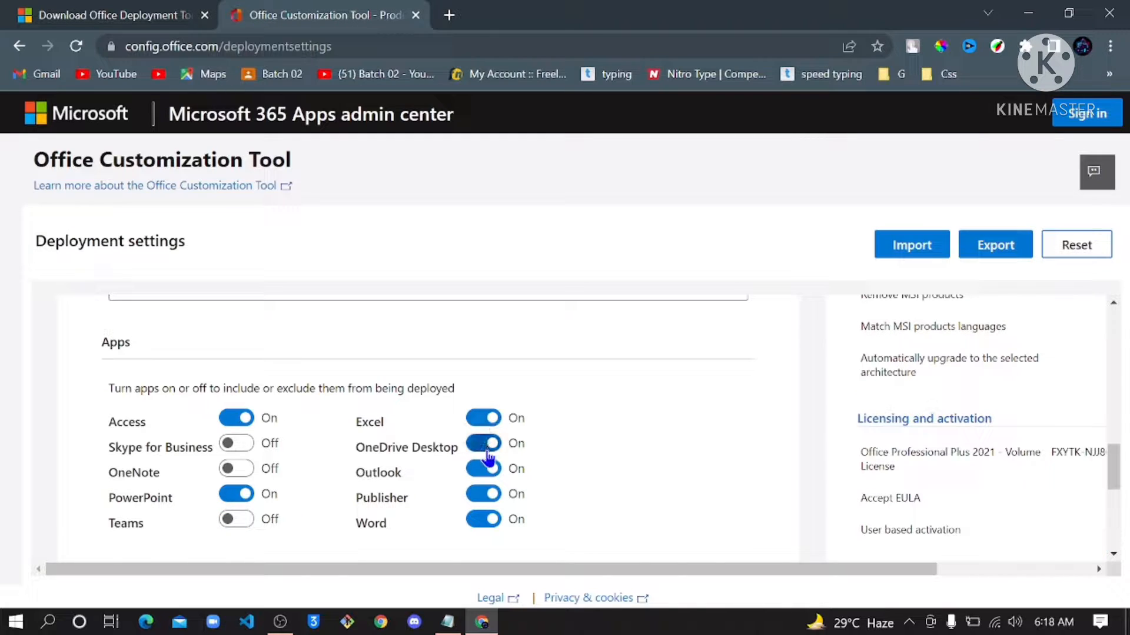
click(486, 470)
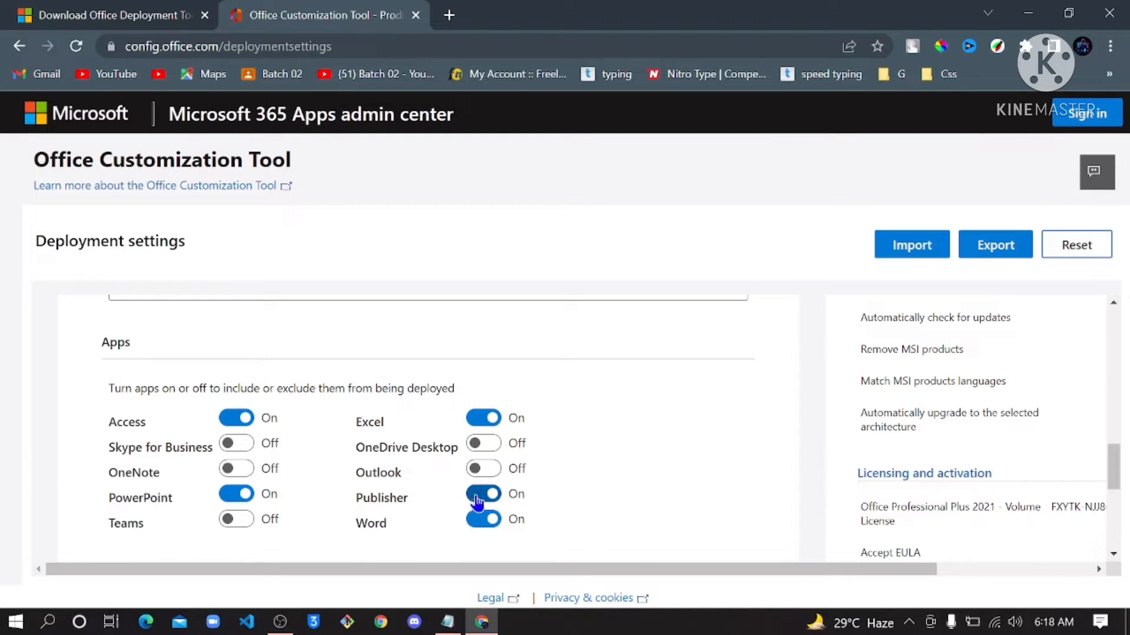
click(492, 494)
scroll(290, 459, down, 3)
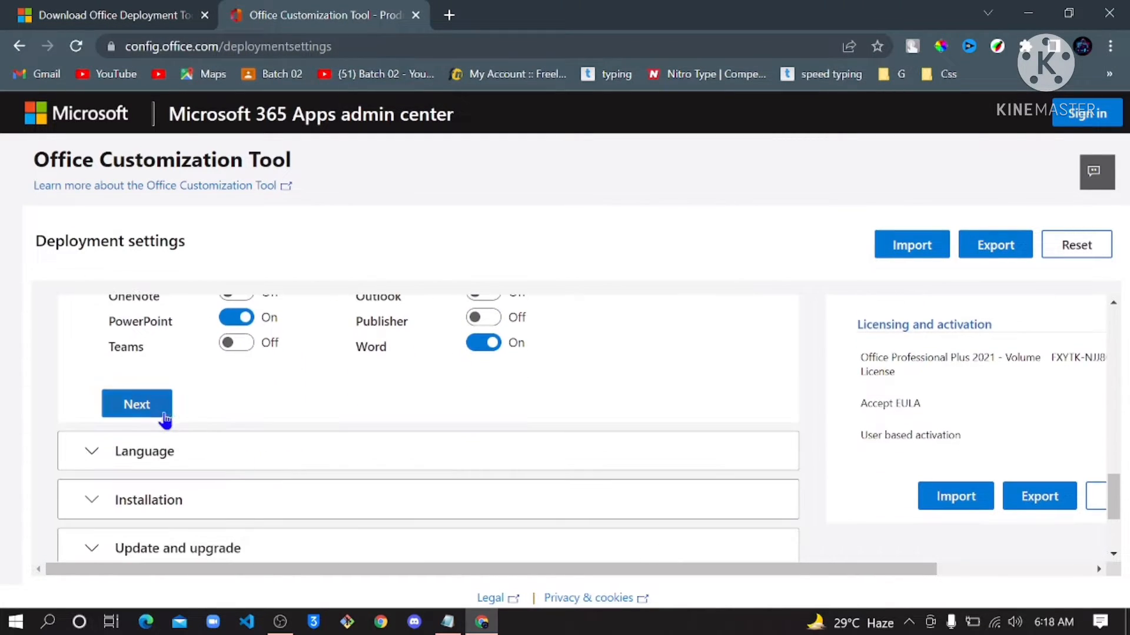
Step: Set English (United Kingdom) as the primary language without additional languages or proofing tools, and continue to the installation options
click(164, 414)
click(185, 415)
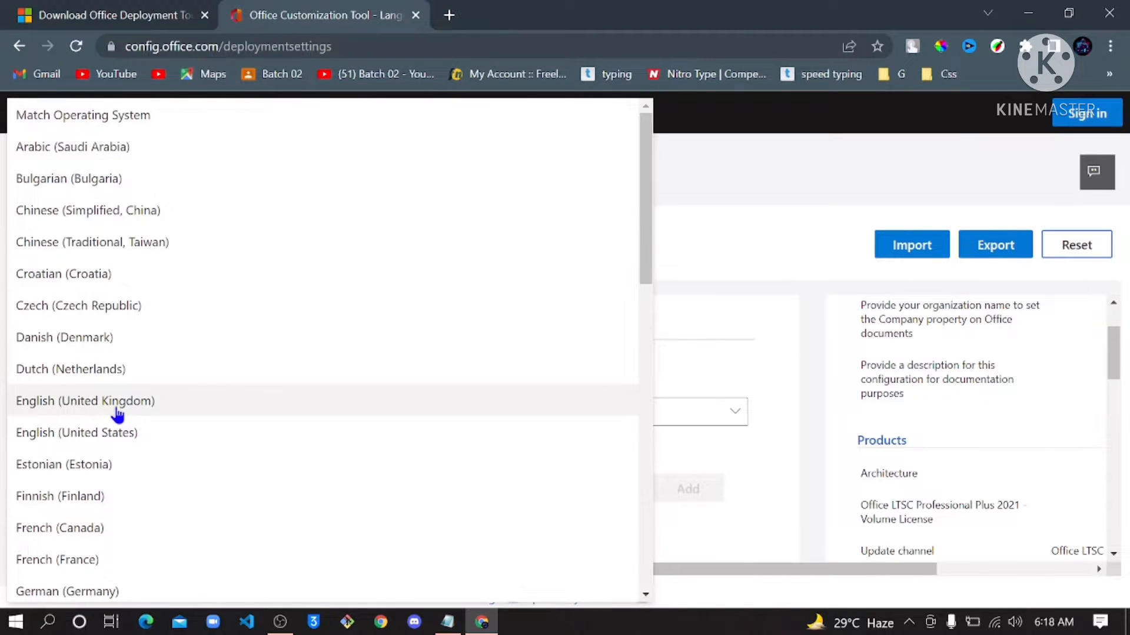
click(118, 415)
scroll(265, 465, down, 2)
scroll(177, 423, down, 2)
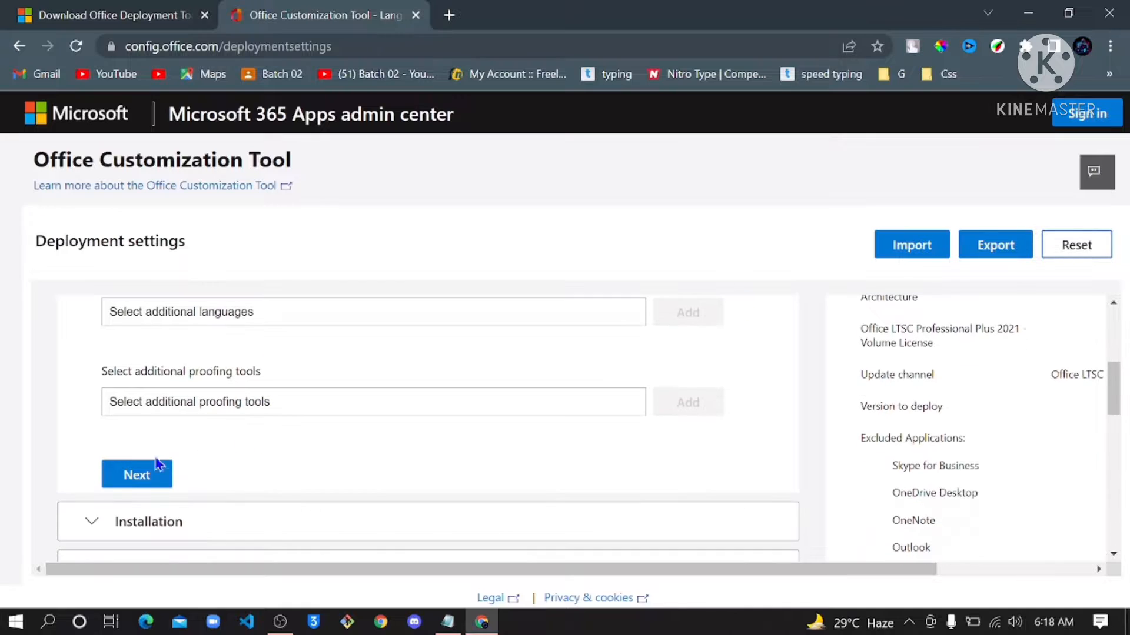
click(157, 465)
Step: Keep the default installation and update options, including the Office Content Delivery Network (CDN) as source, and proceed to licensing and activation
scroll(271, 441, down, 3)
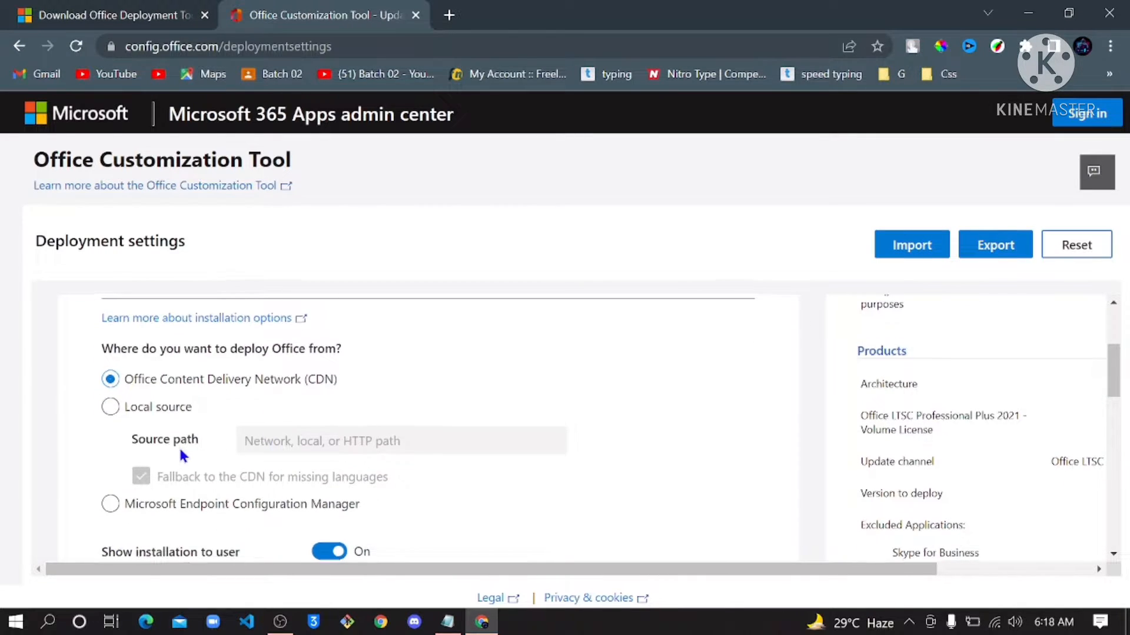
scroll(182, 456, down, 4)
click(139, 419)
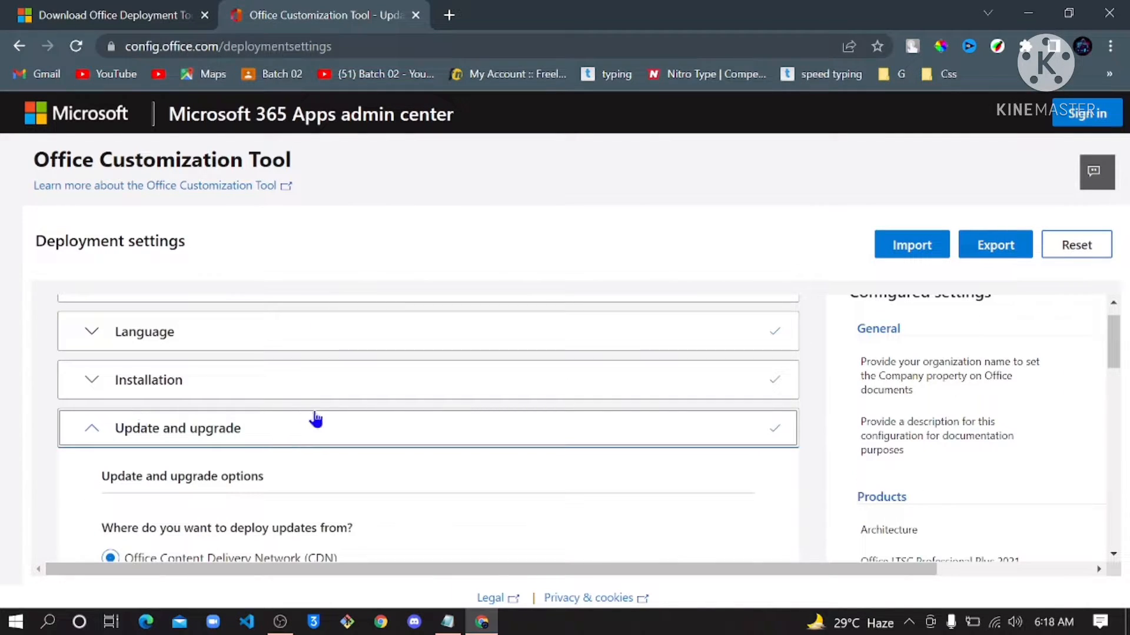
scroll(297, 415, down, 6)
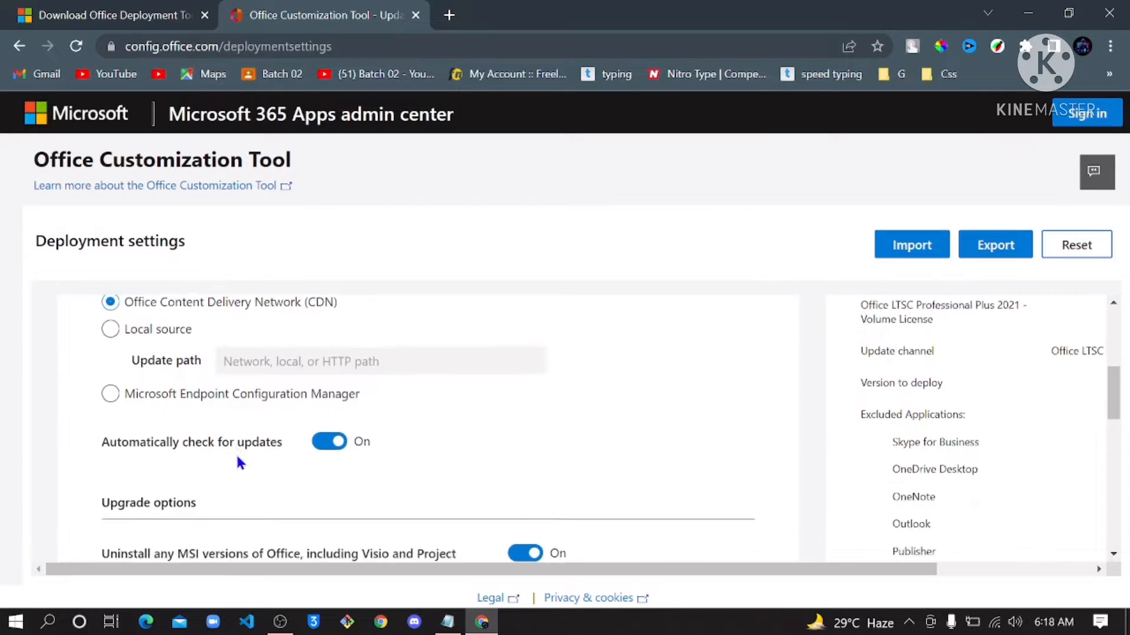
scroll(211, 483, down, 8)
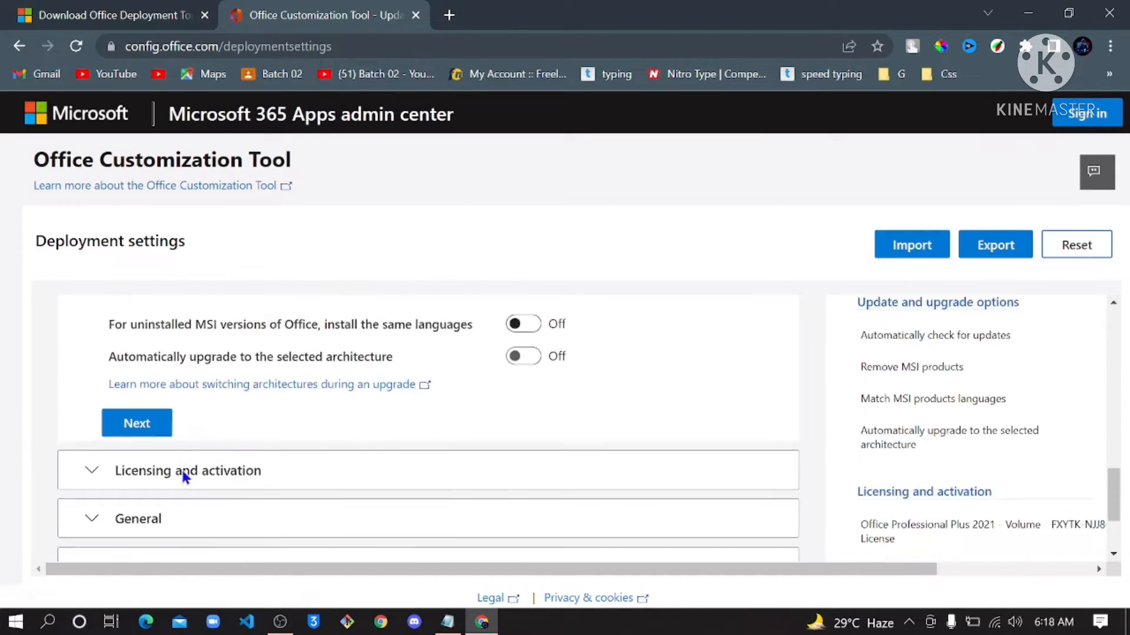
click(143, 415)
Step: Keep the default KMS licensing, leave the organization name and description blank, and continue through to the application preferences
scroll(177, 423, down, 10)
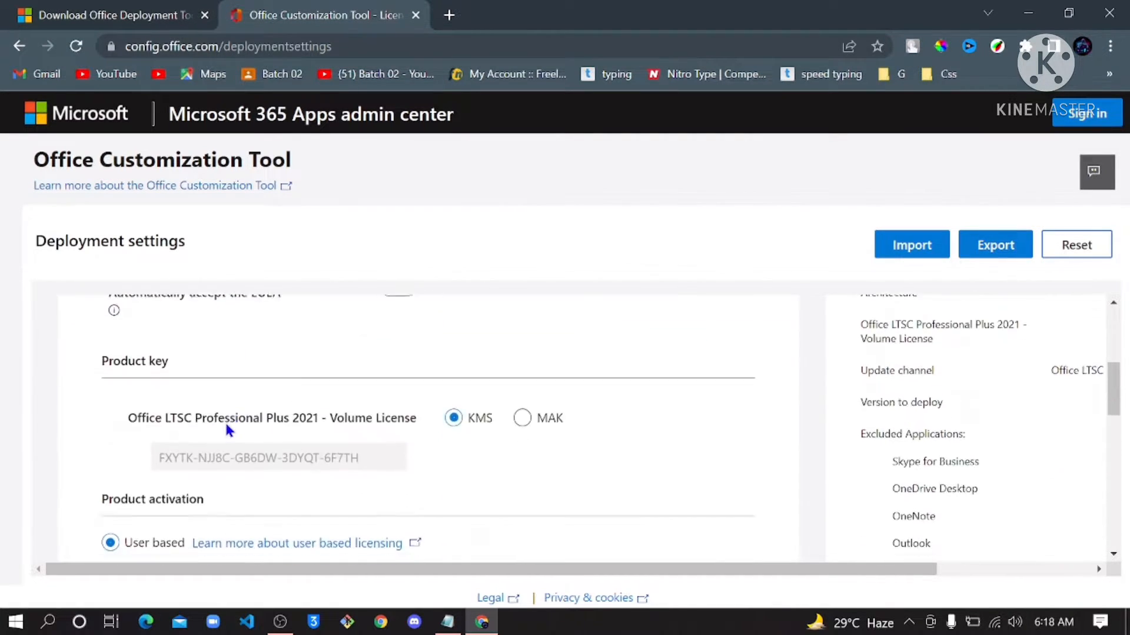
click(147, 419)
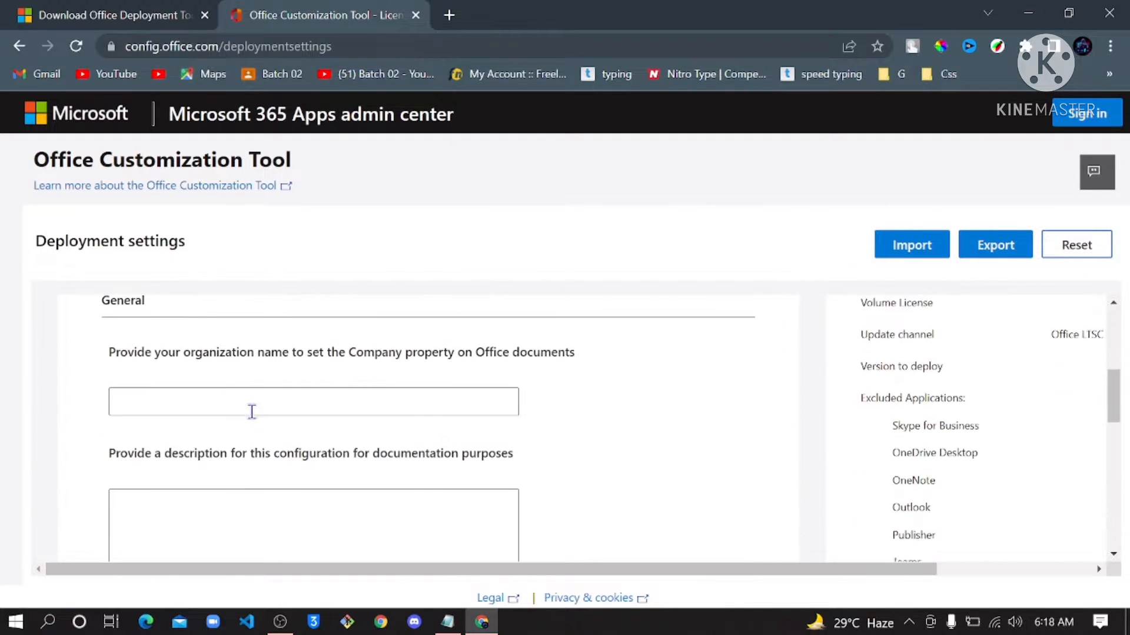
scroll(155, 400, down, 5)
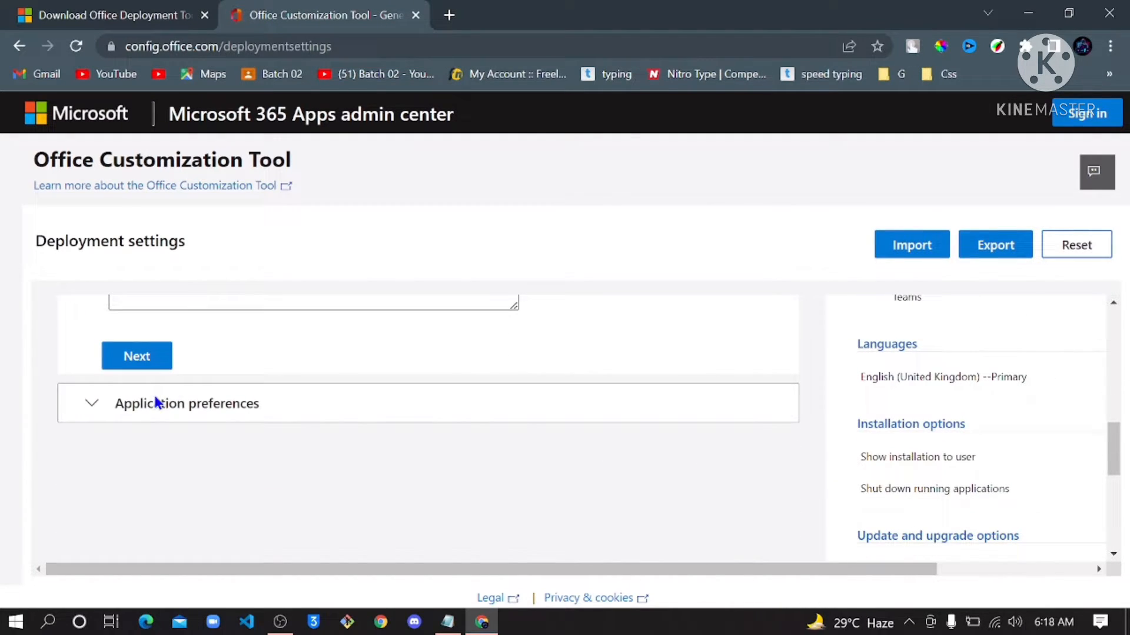
click(138, 357)
scroll(247, 418, down, 3)
scroll(235, 435, down, 10)
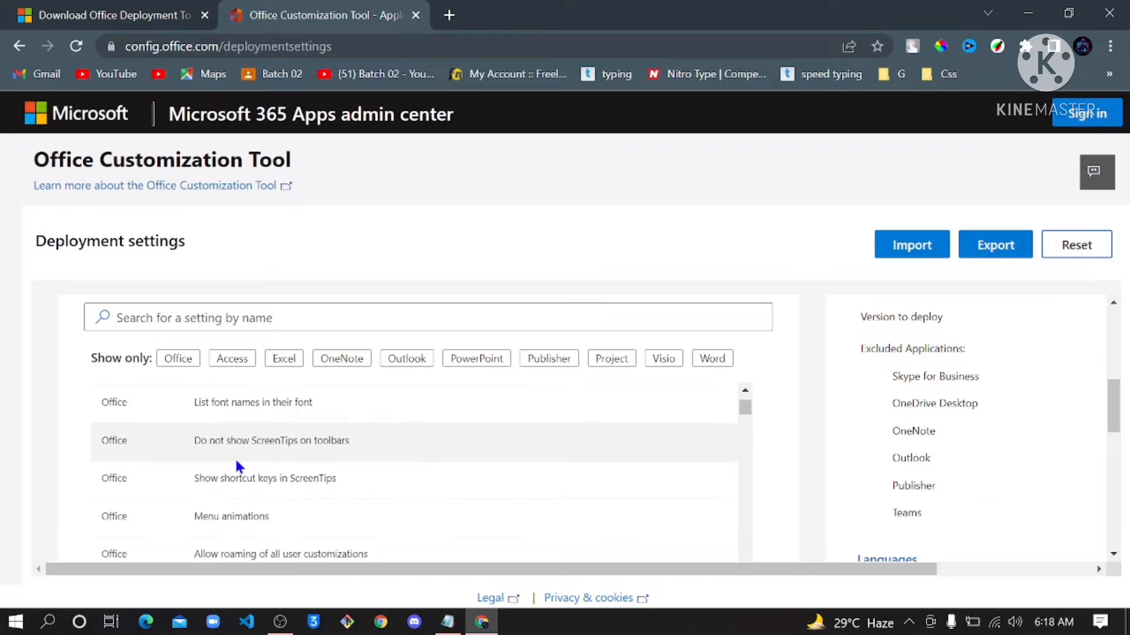
scroll(677, 422, up, 10)
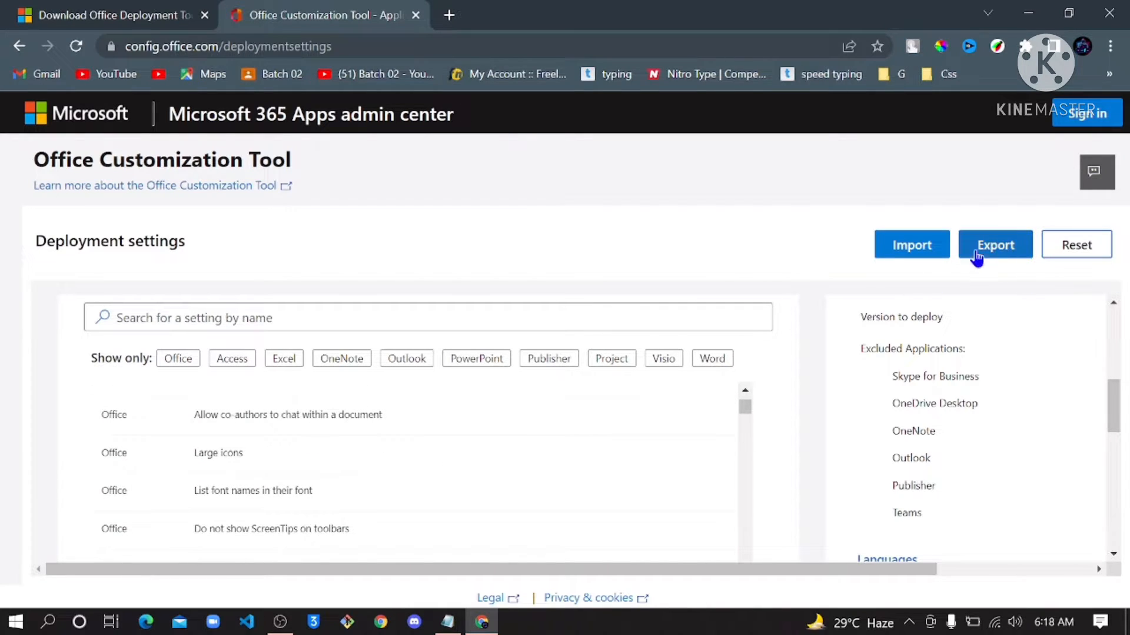
Step: Export the configuration as Configuration, keeping the current default file format settings and accepting the license agreement
click(1003, 252)
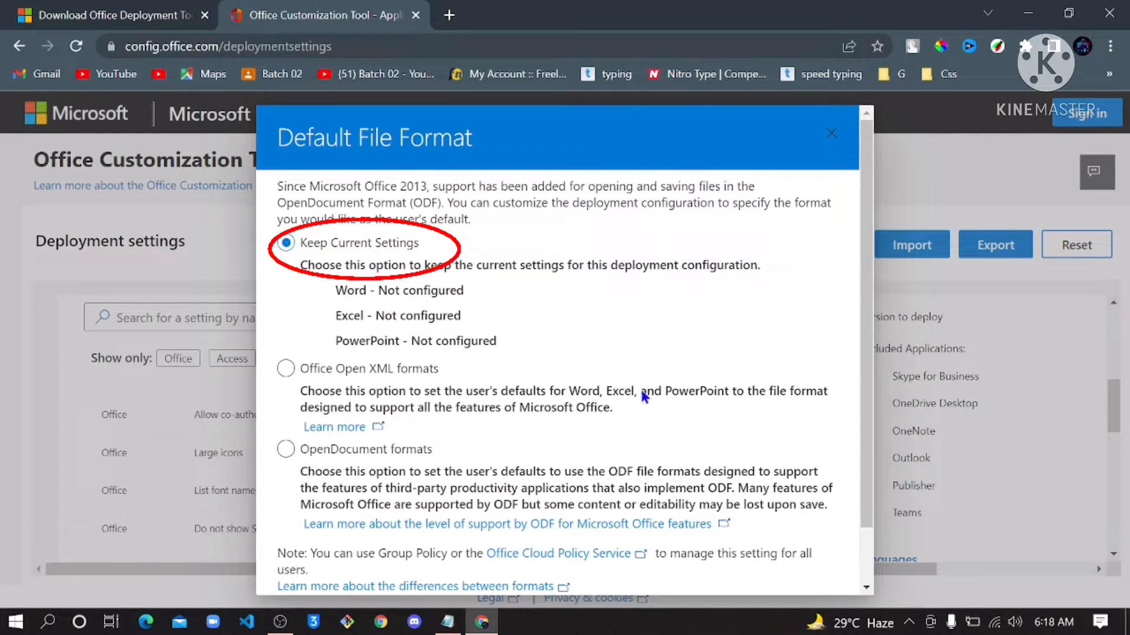
scroll(502, 422, down, 2)
click(794, 558)
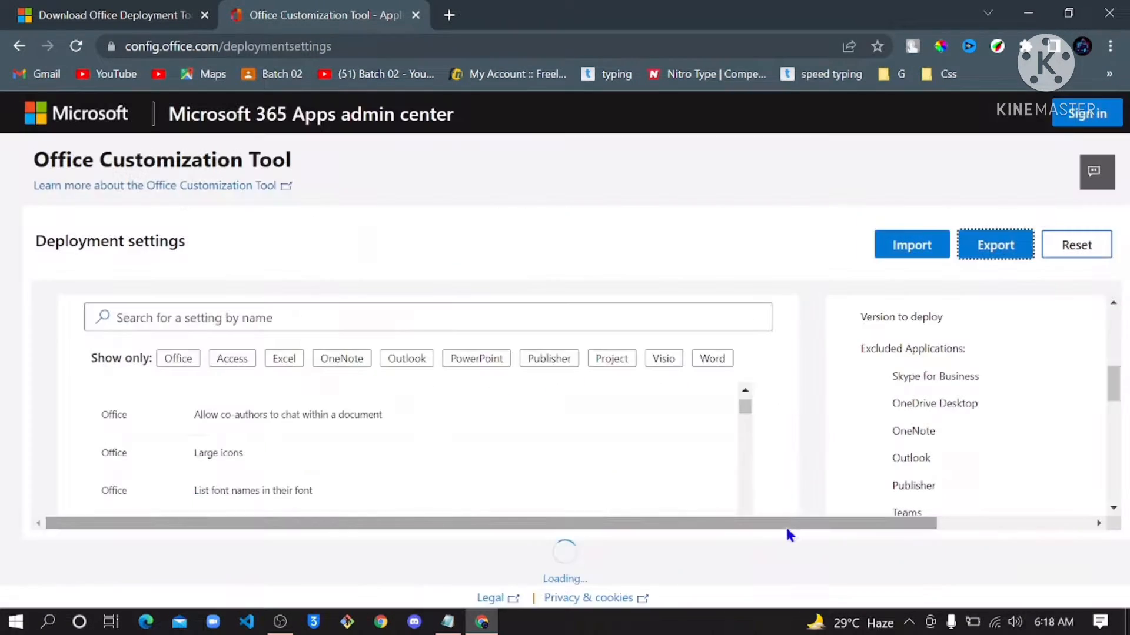
click(598, 418)
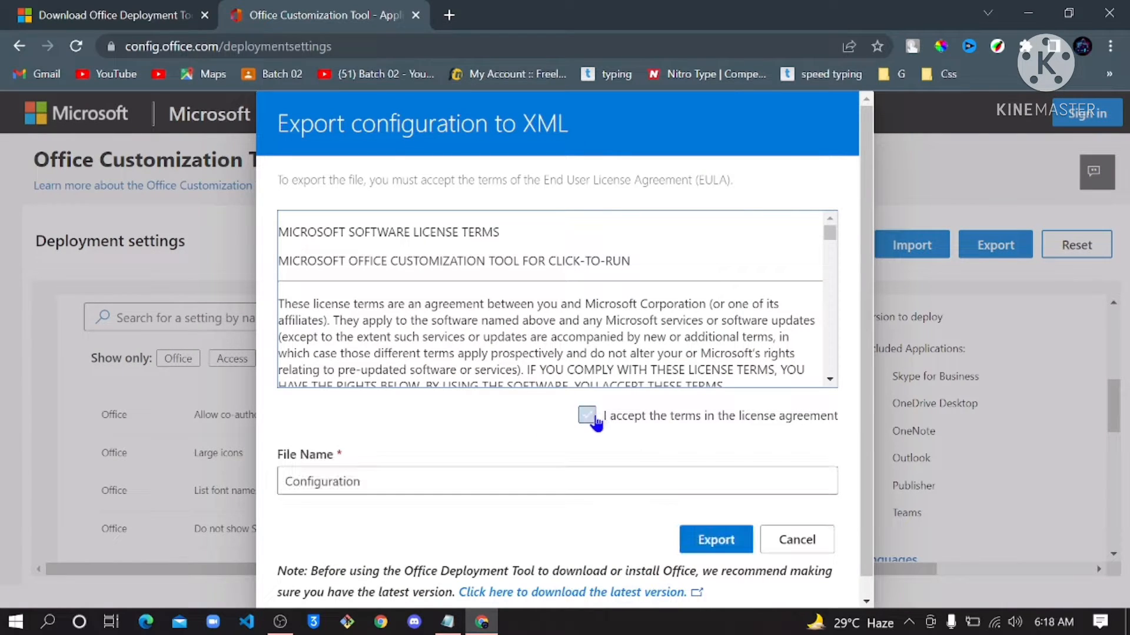
click(597, 418)
click(596, 417)
click(716, 539)
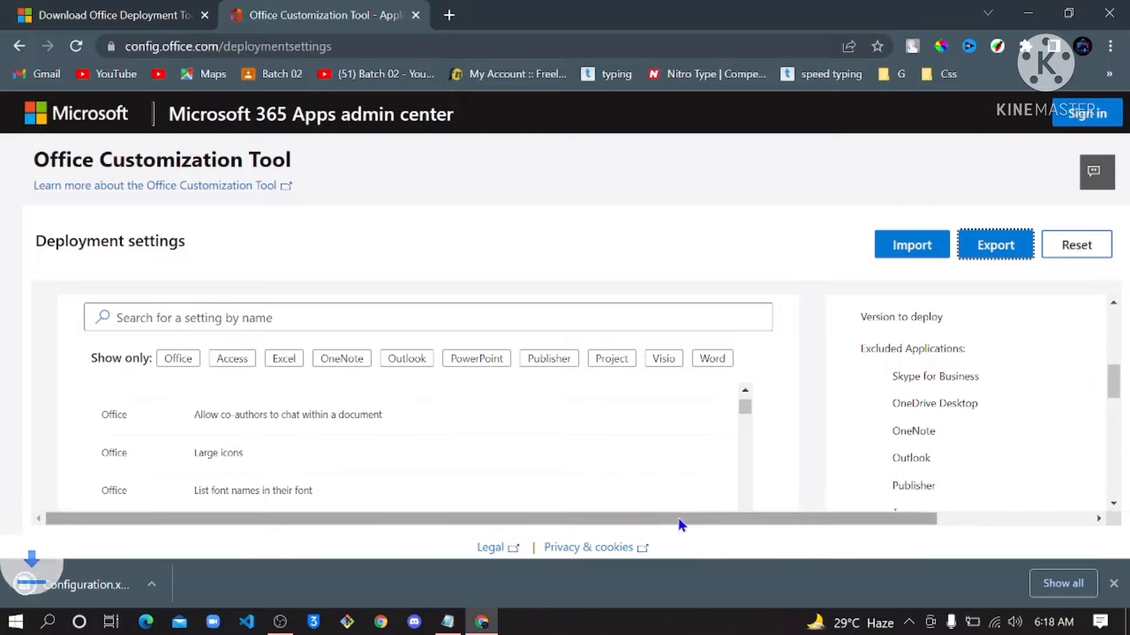
click(113, 601)
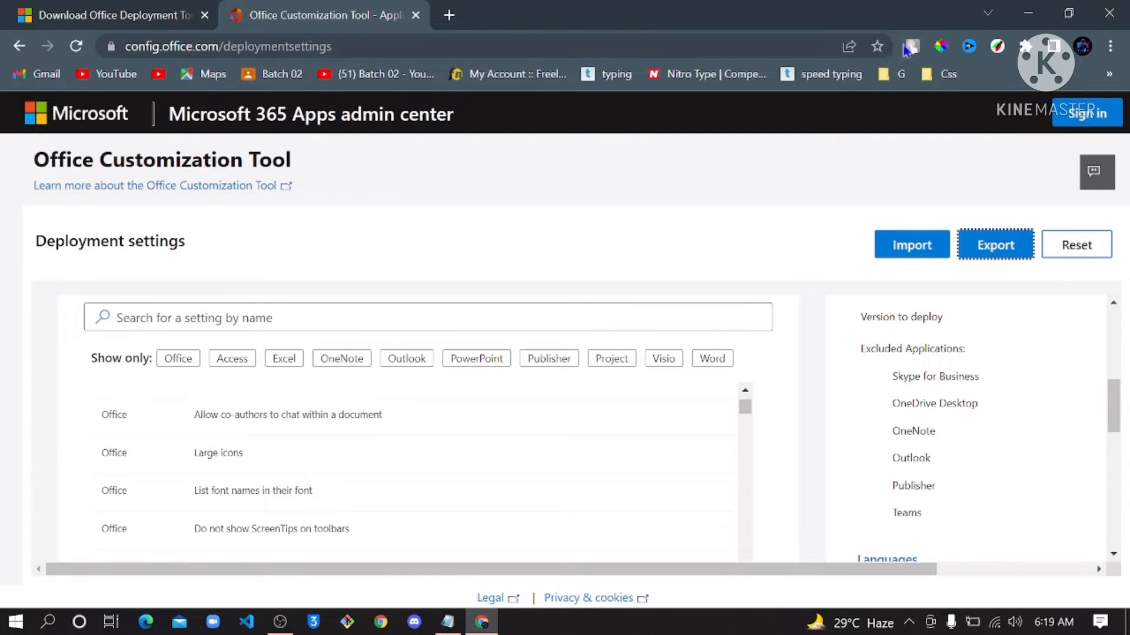
Step: Cut Configuration.xml from the Downloads folder in File Explorer and close the folder
key(super+d)
double_click(17, 98)
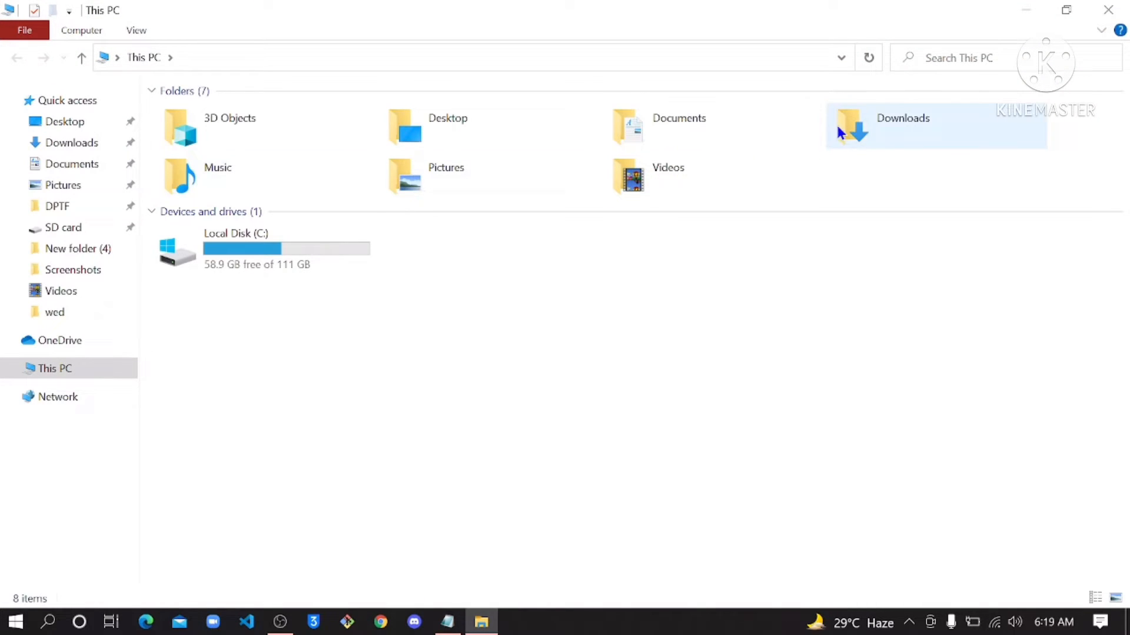
click(860, 128)
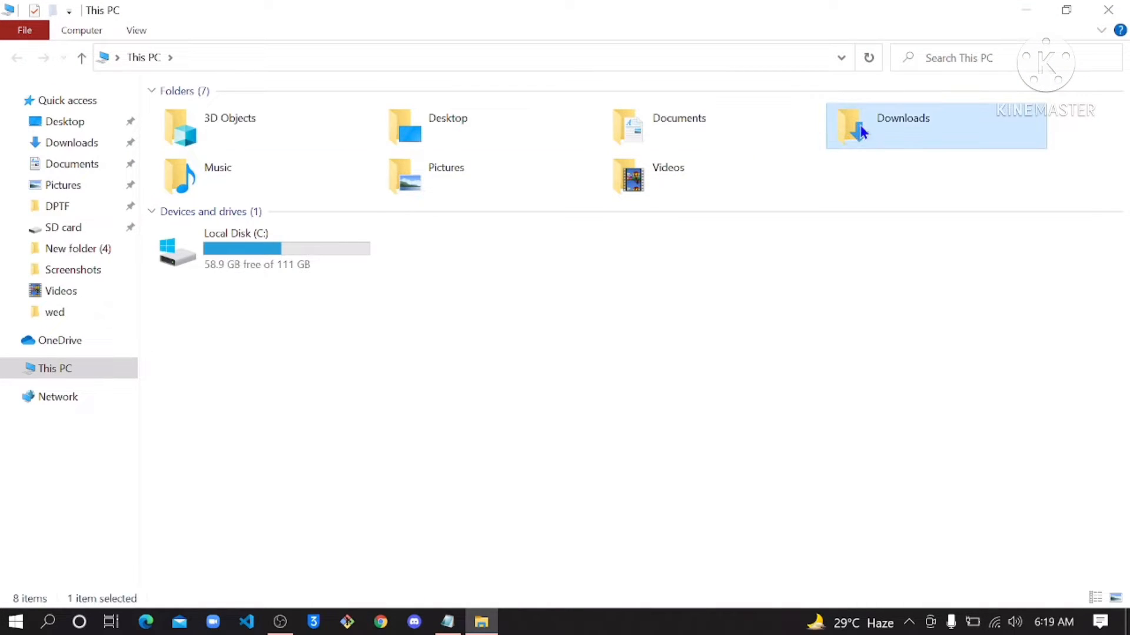
double_click(860, 130)
click(220, 181)
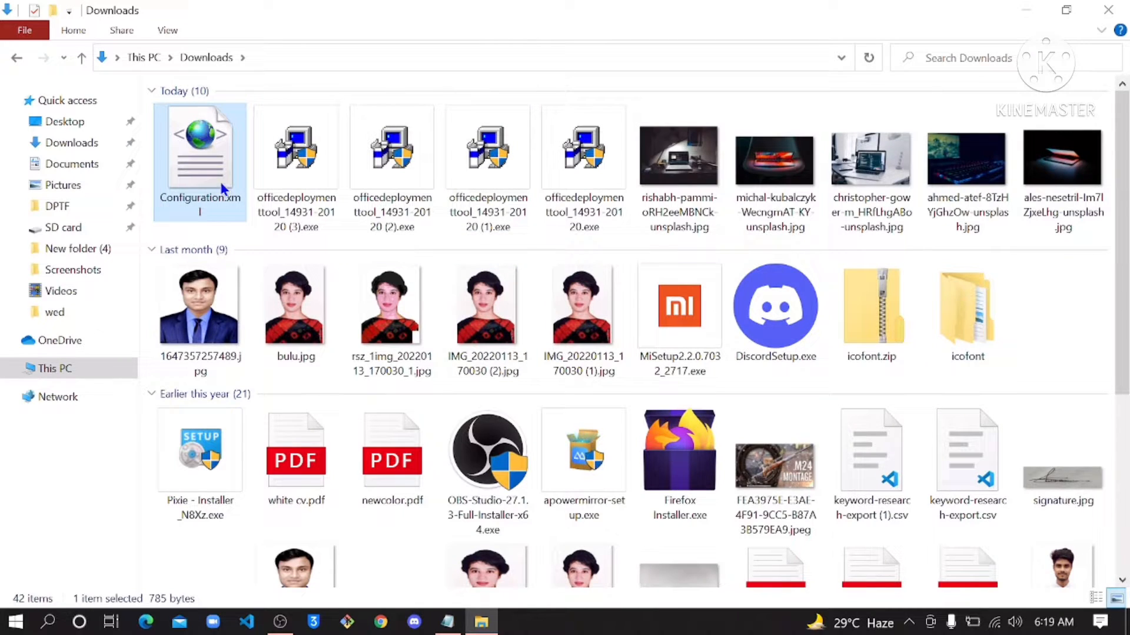
right_click(223, 187)
click(280, 410)
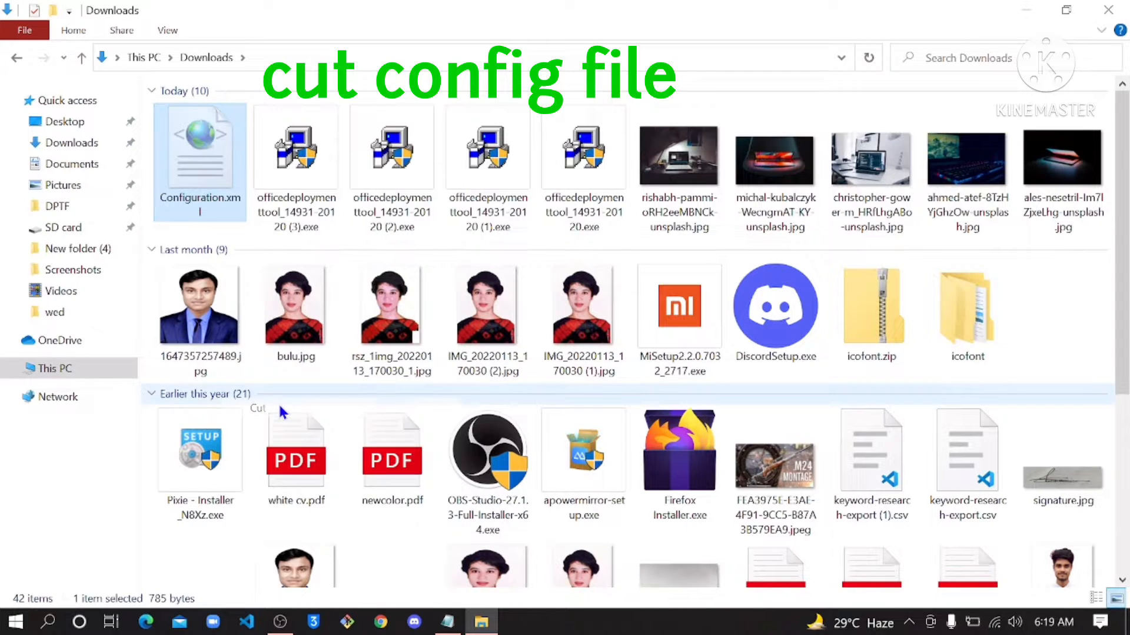
click(1093, 16)
Step: Paste the cut Configuration.xml into the msSoft folder on Local Disk (C:)
double_click(34, 104)
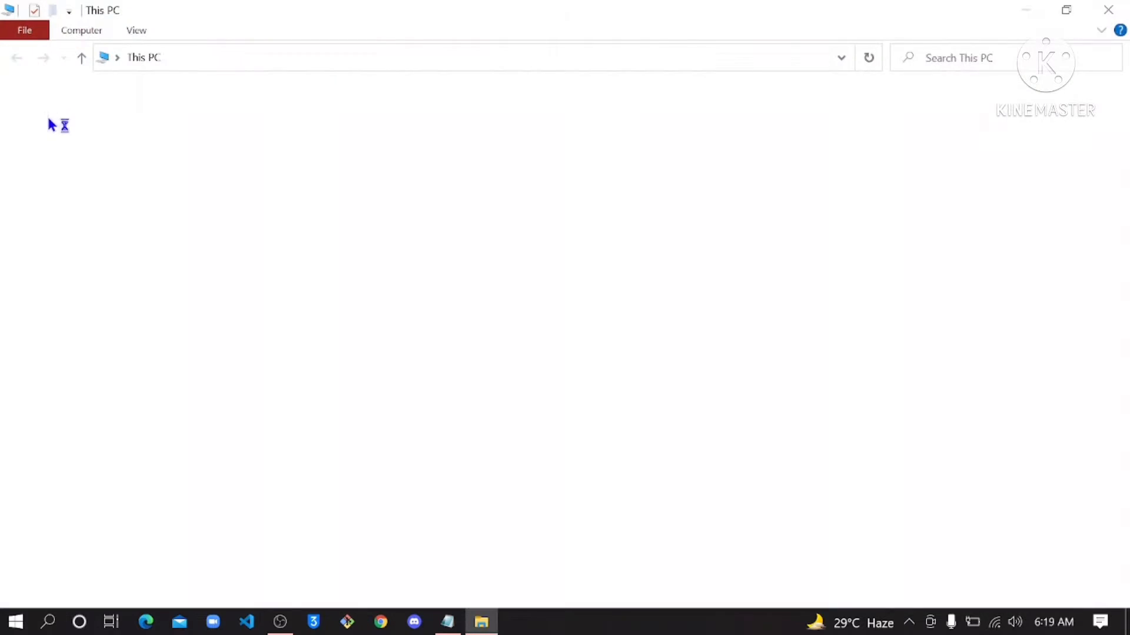
double_click(252, 248)
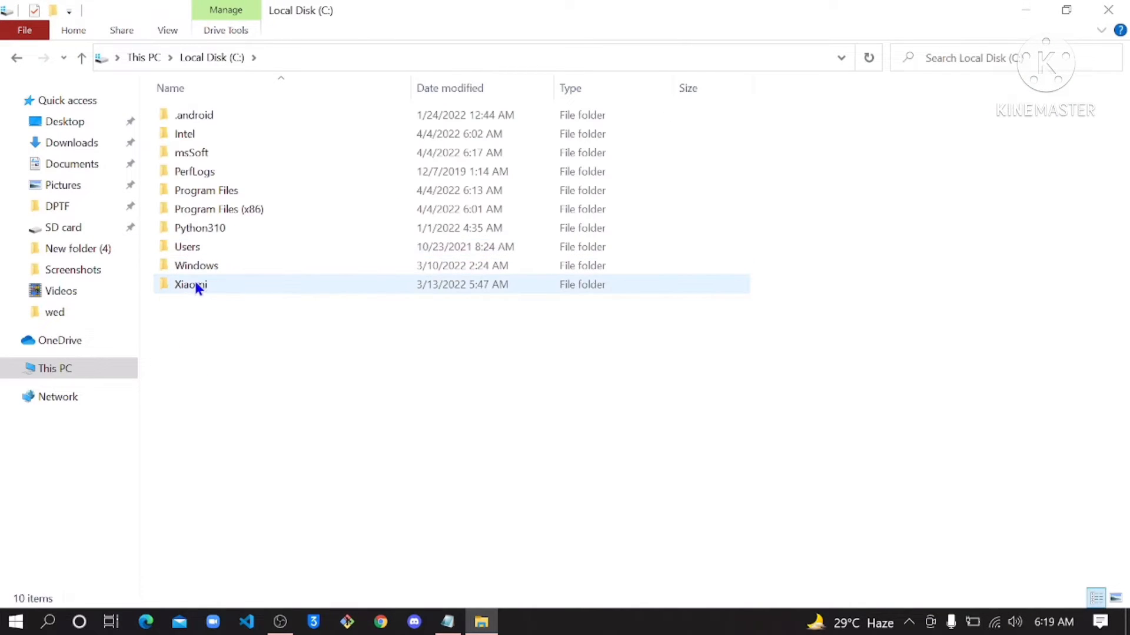
double_click(200, 155)
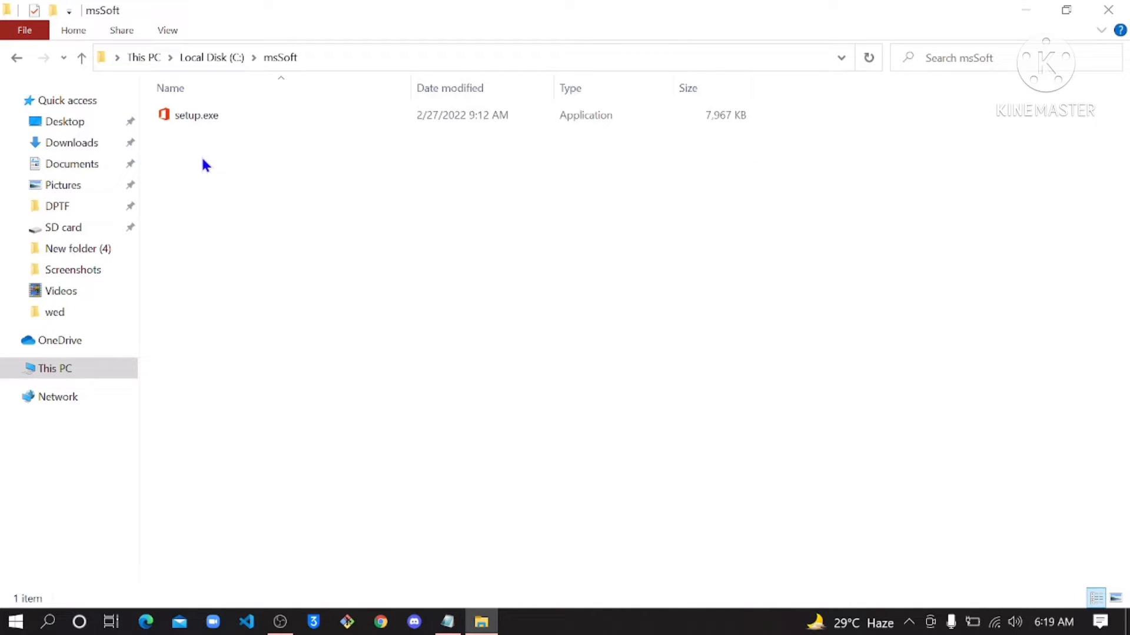
right_click(201, 158)
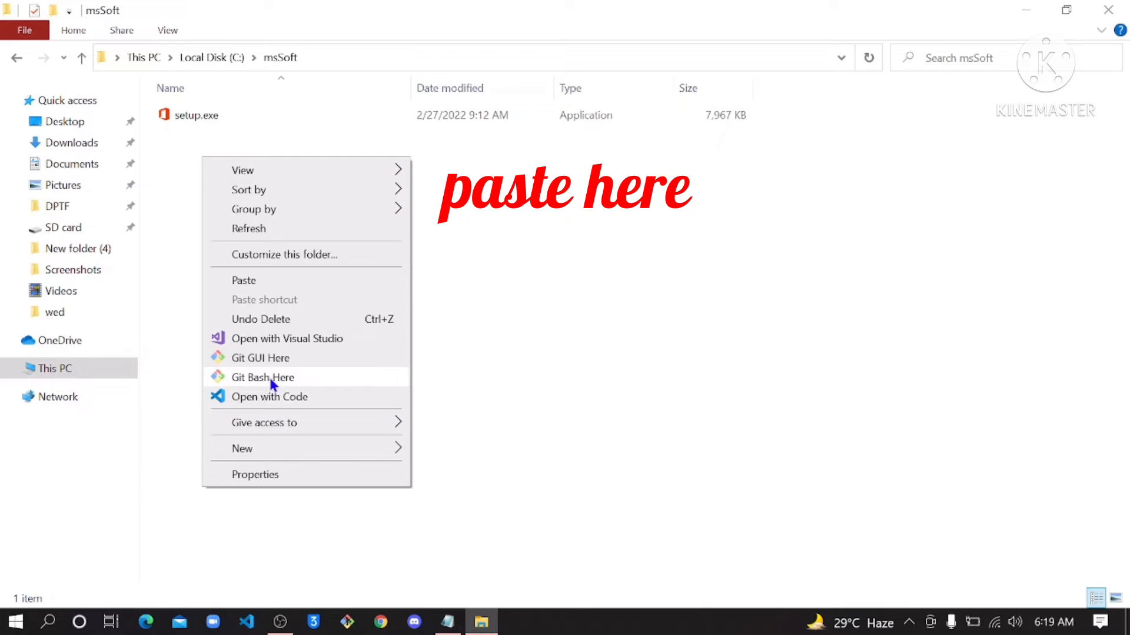
click(263, 283)
click(348, 302)
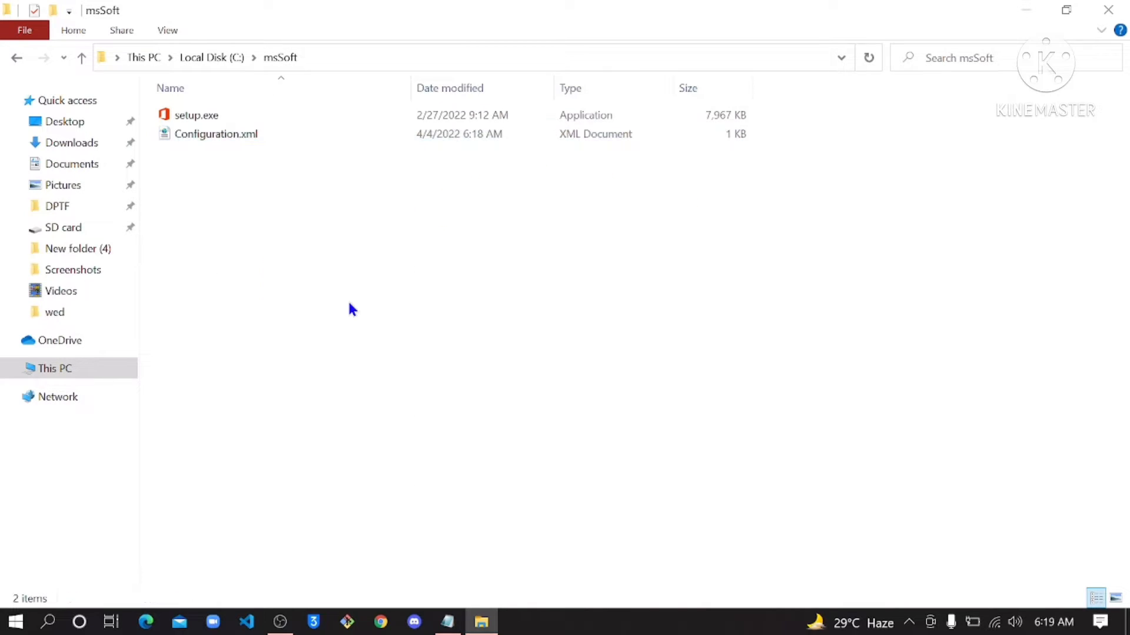
Step: Open a PowerShell window in the msSoft folder and copy the setup command from the Notepad file
shift+right_click(348, 302)
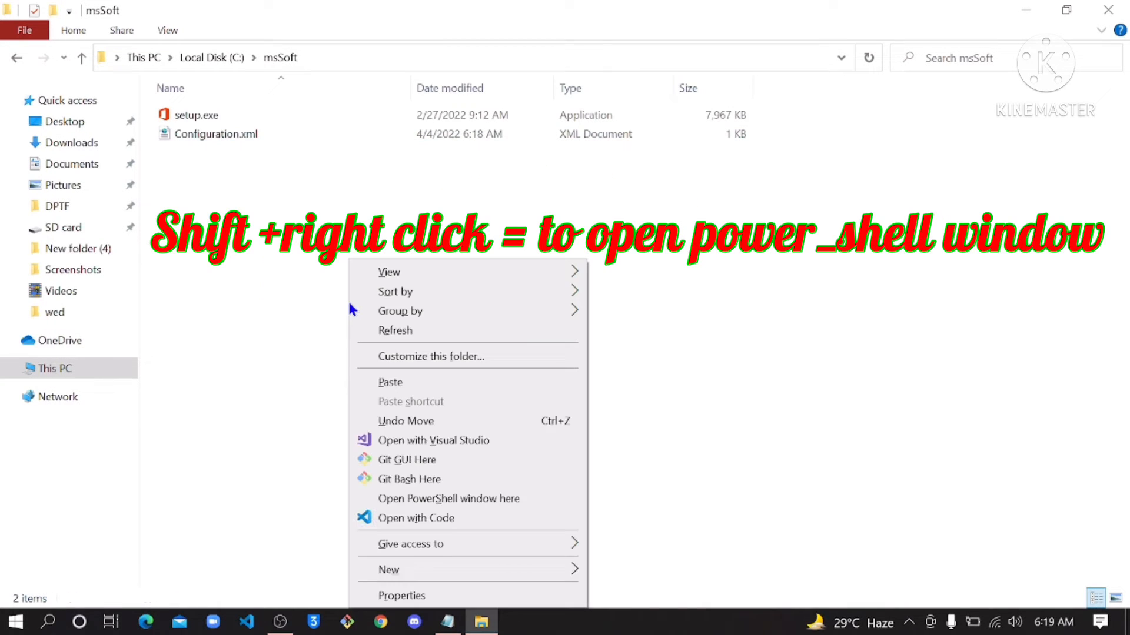
click(456, 499)
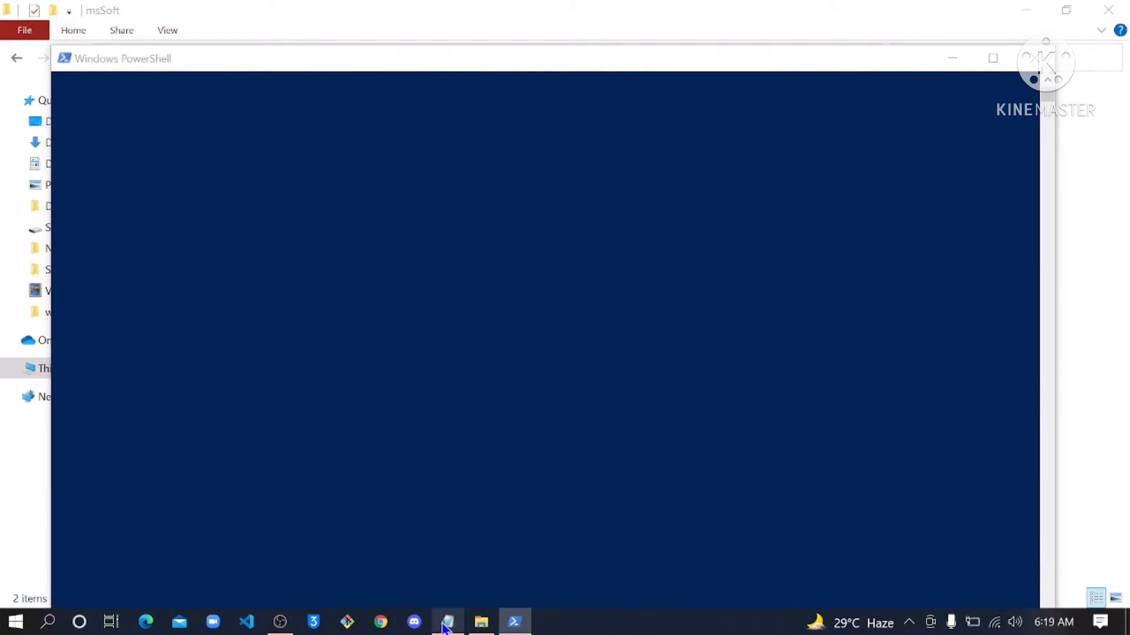
click(447, 622)
drag(353, 130, 31, 105)
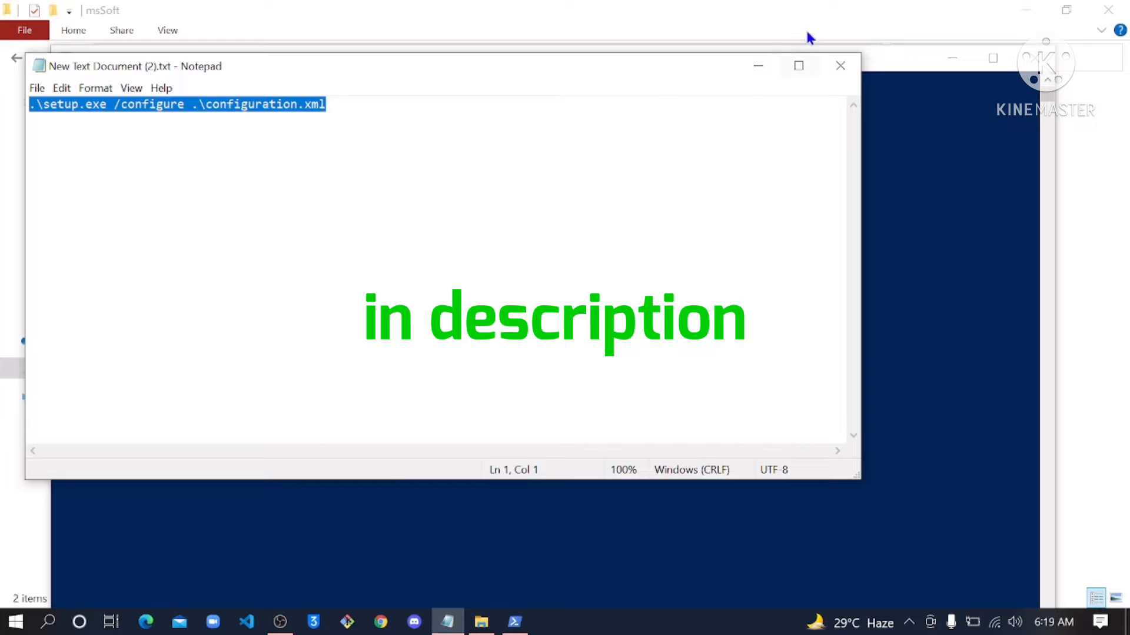
click(758, 66)
Step: Run .\setup.exe /configure .\configuration.xml in PowerShell, and close the PowerShell window and the Office installer once installation completes
click(222, 86)
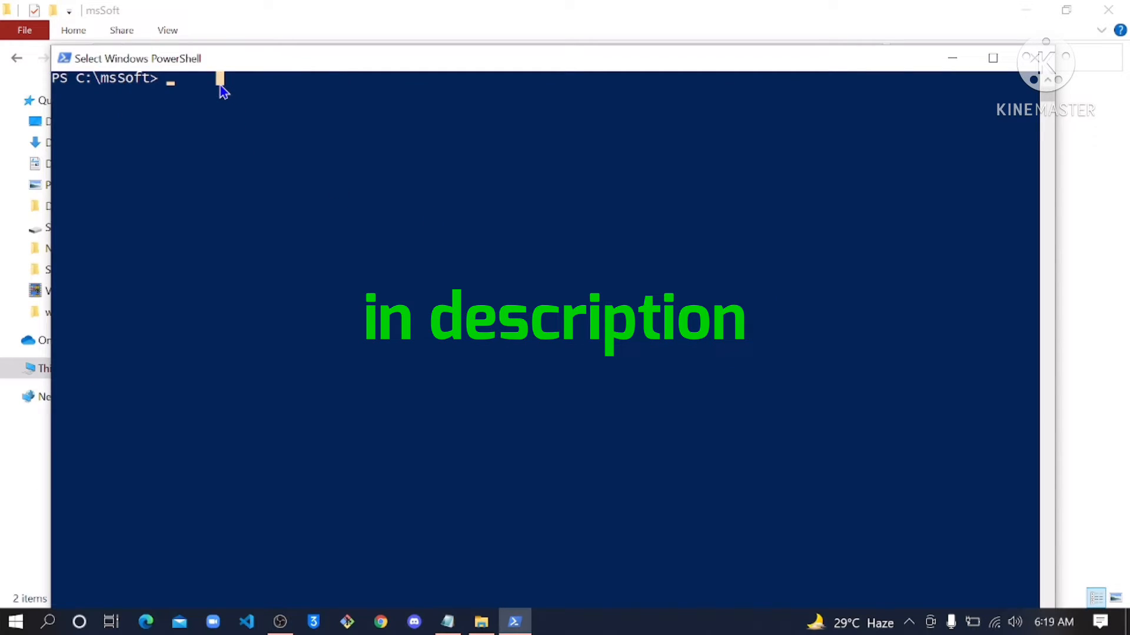
key(ctrl+v)
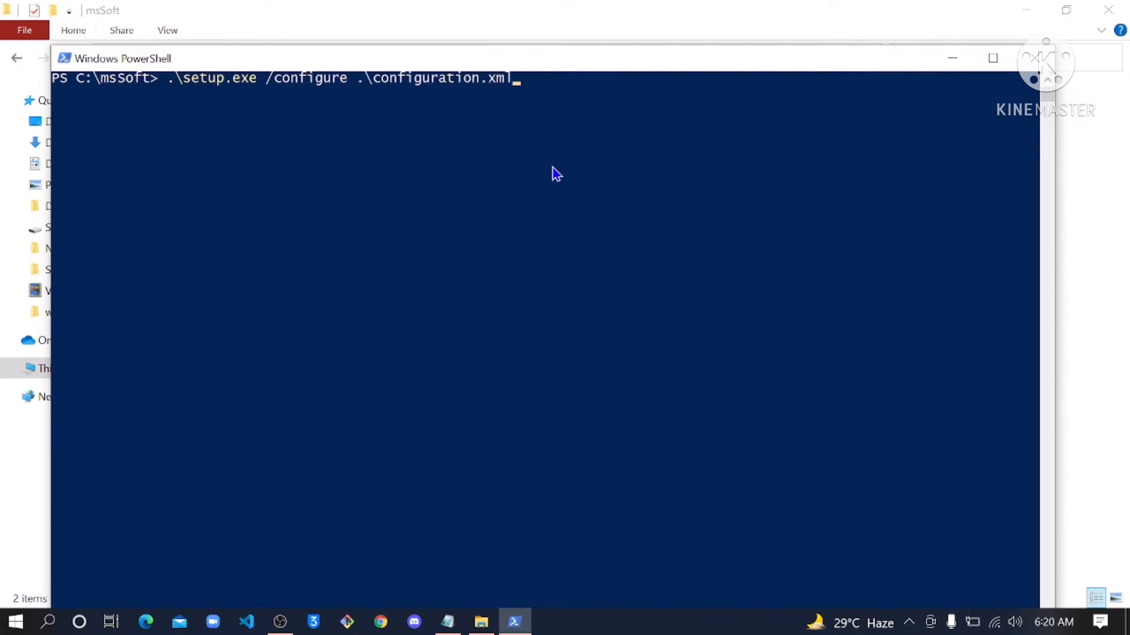
key(Return)
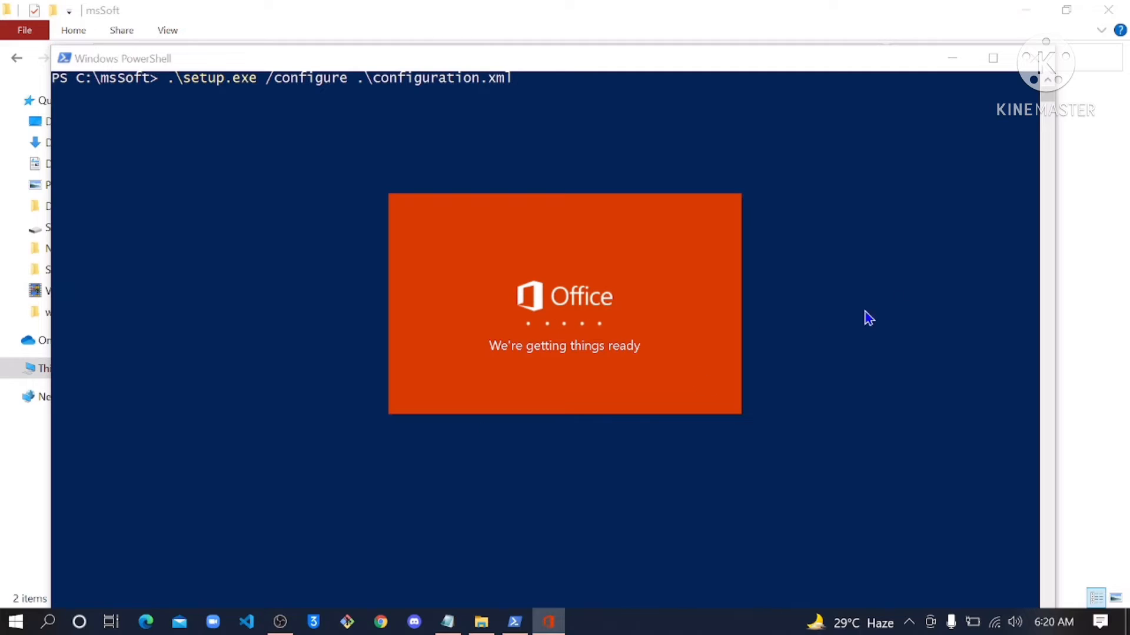
click(1033, 57)
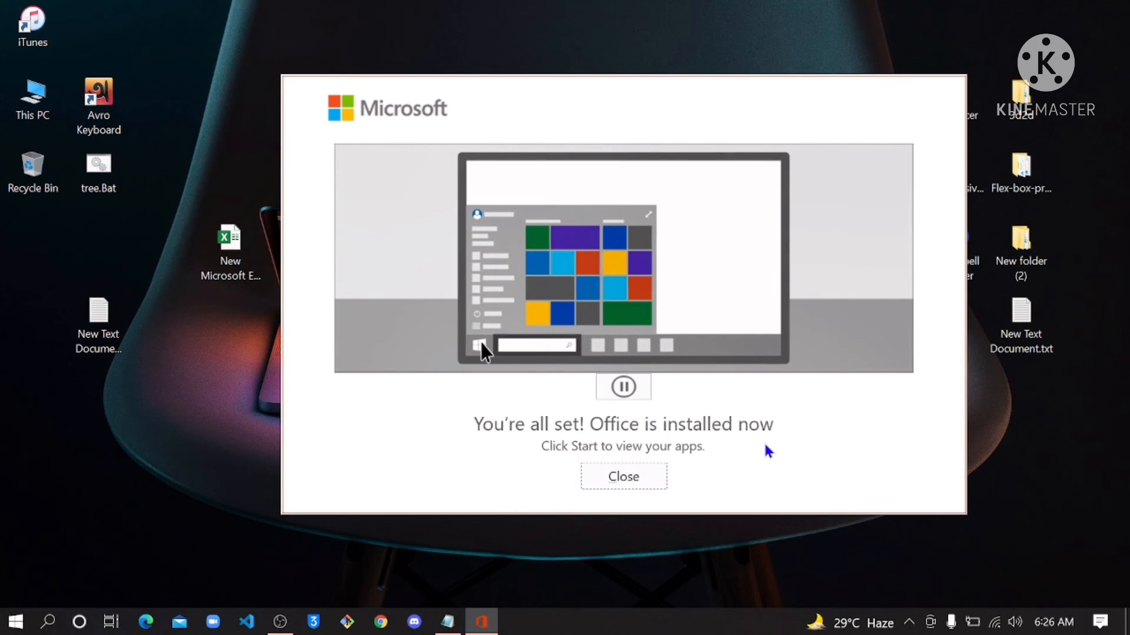
click(606, 479)
Step: Create a Microsoft Excel Worksheet on the desktop with its default name and open it to type in cell A1
right_click(481, 305)
mouse_move(567, 507)
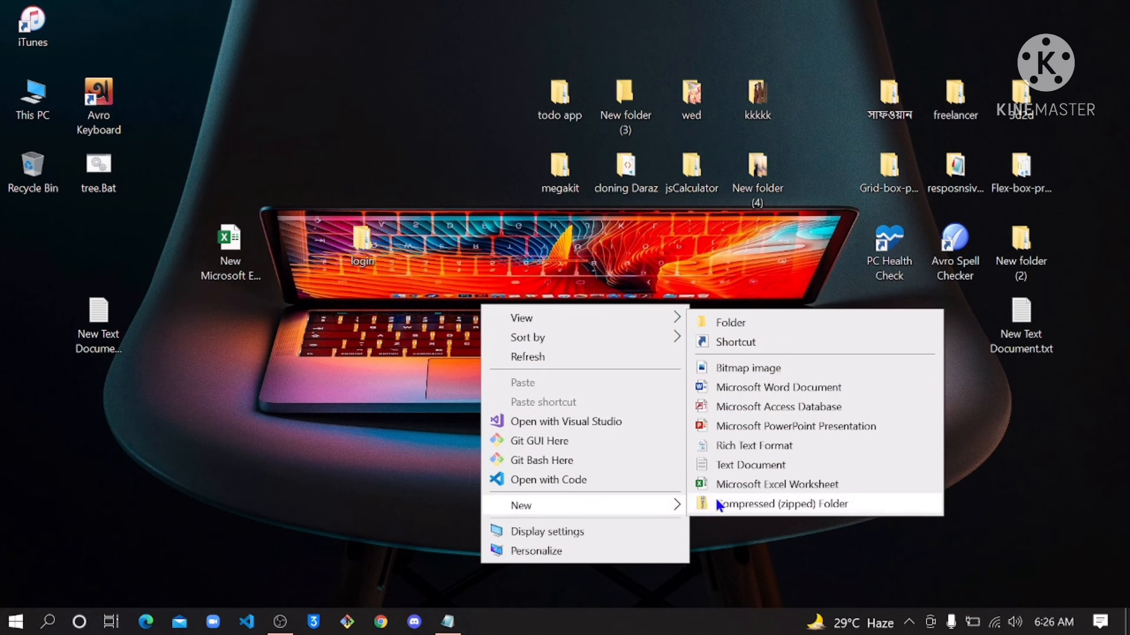
click(759, 488)
key(Return)
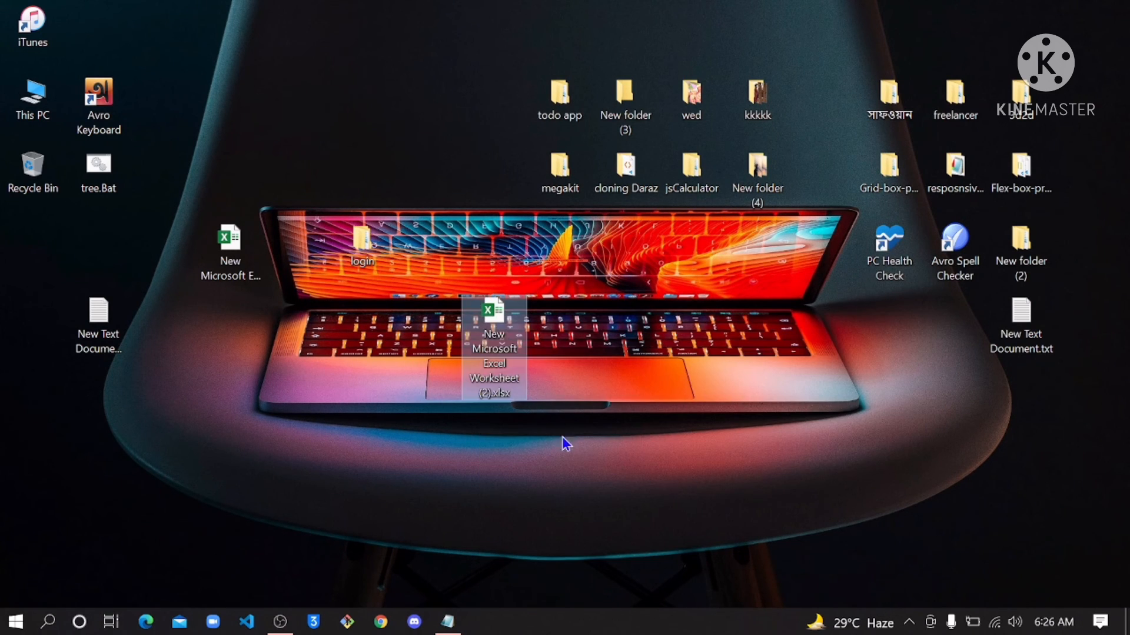
double_click(495, 335)
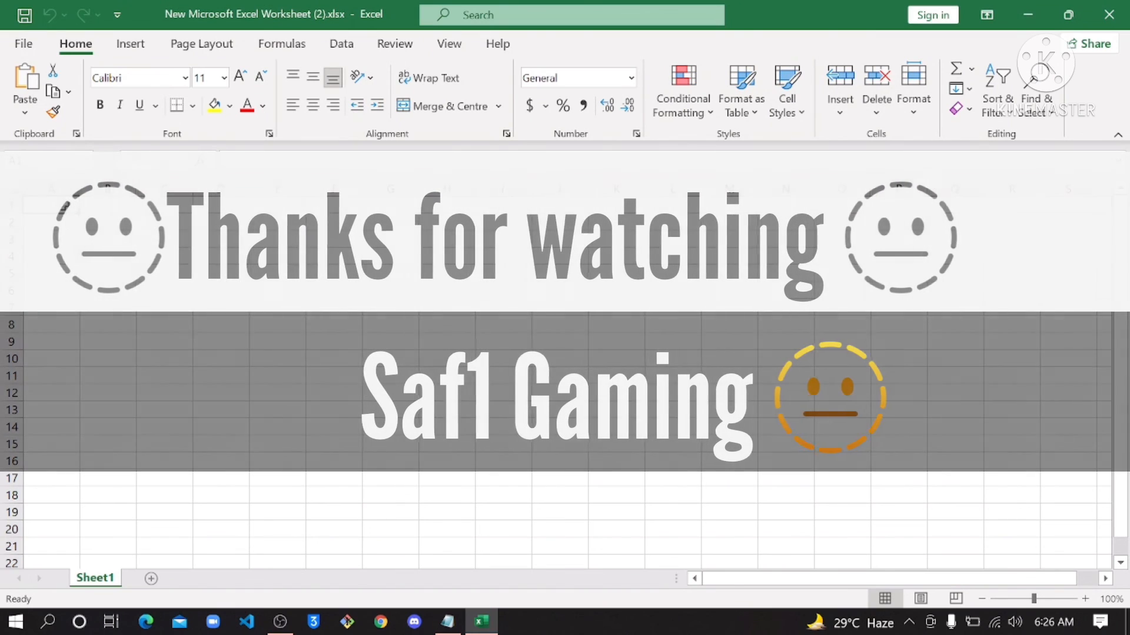
text(h)
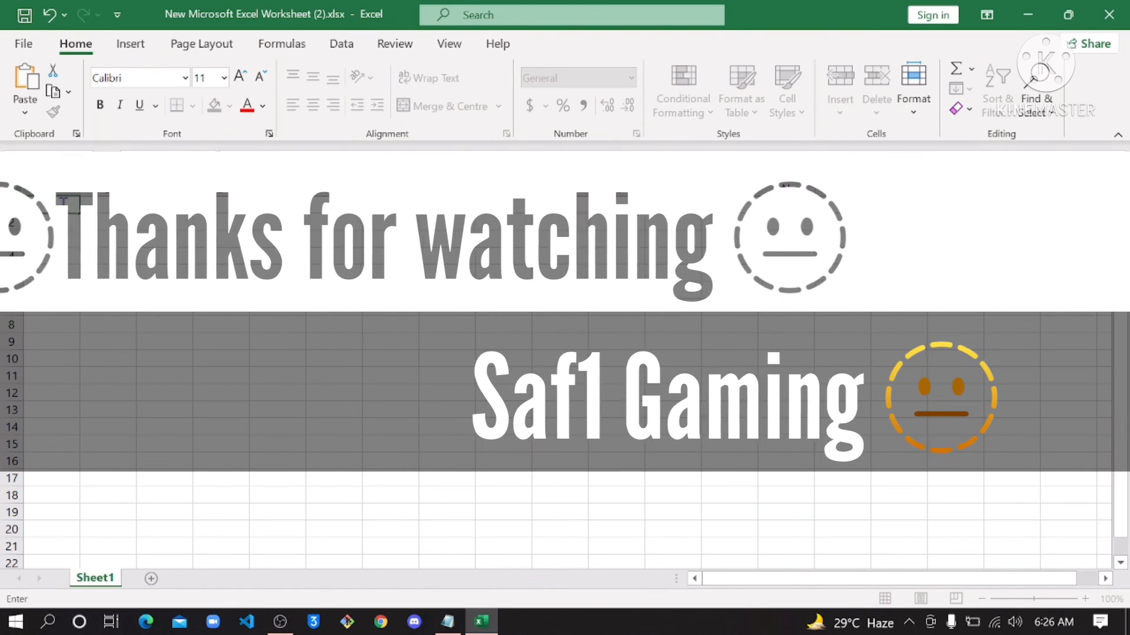